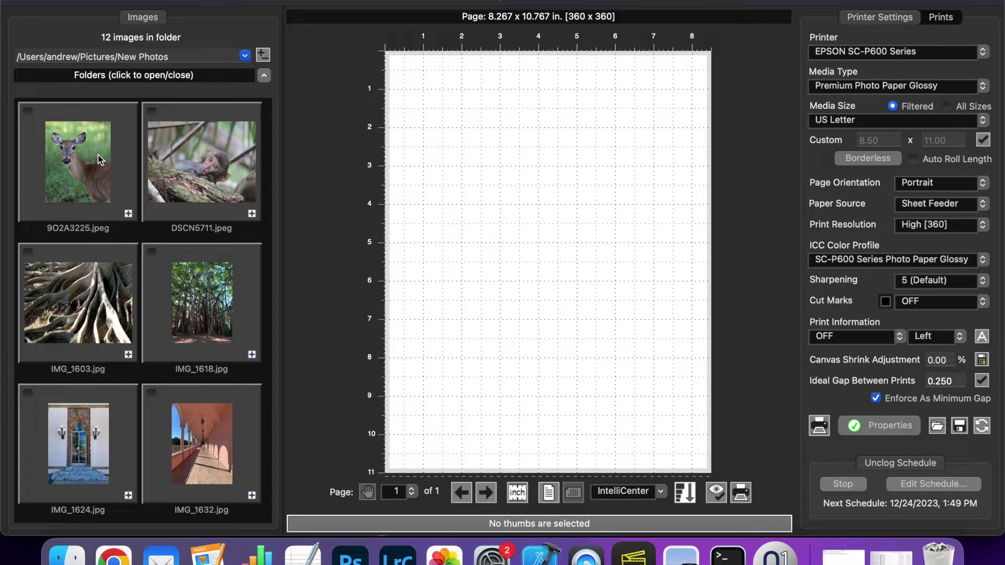
- Select the deer photo 9O2A3225.jpeg for printing
click(80, 157)
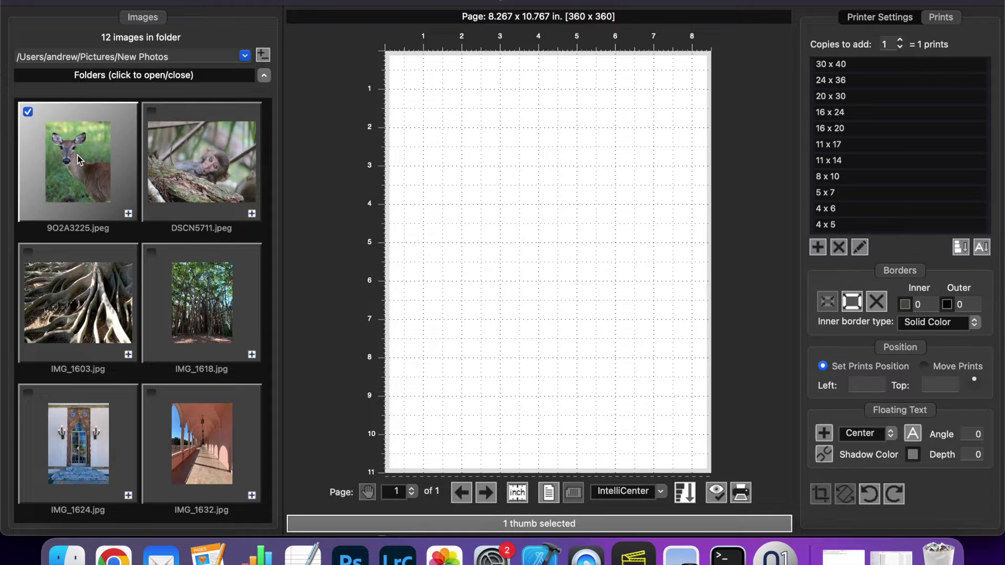
- Place the deer photo as a 5 x 7 print with a 0.2 inner border sampled from the deer's brown fur
click(838, 193)
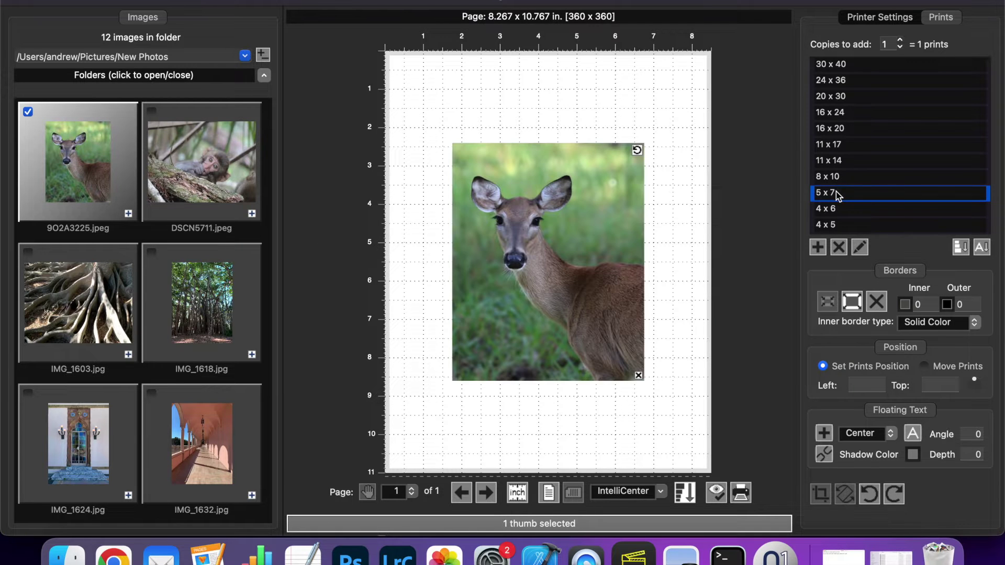
click(599, 207)
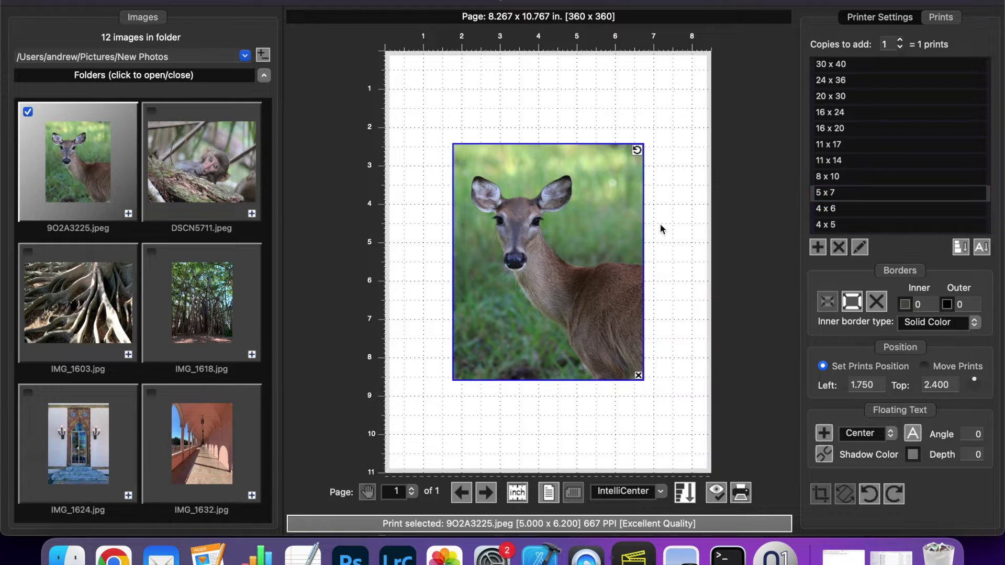
click(928, 305)
text(.2)
key(Return)
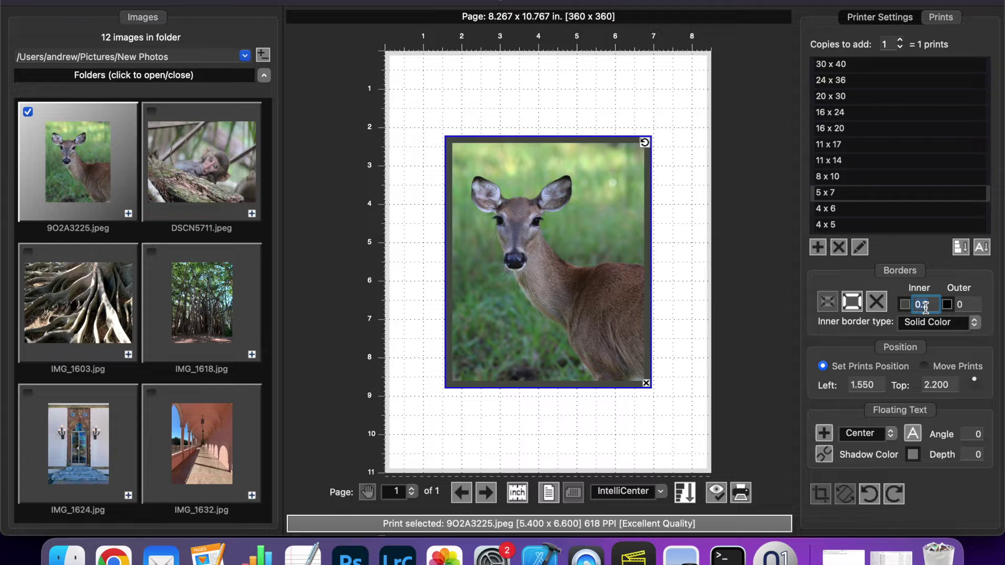
click(906, 304)
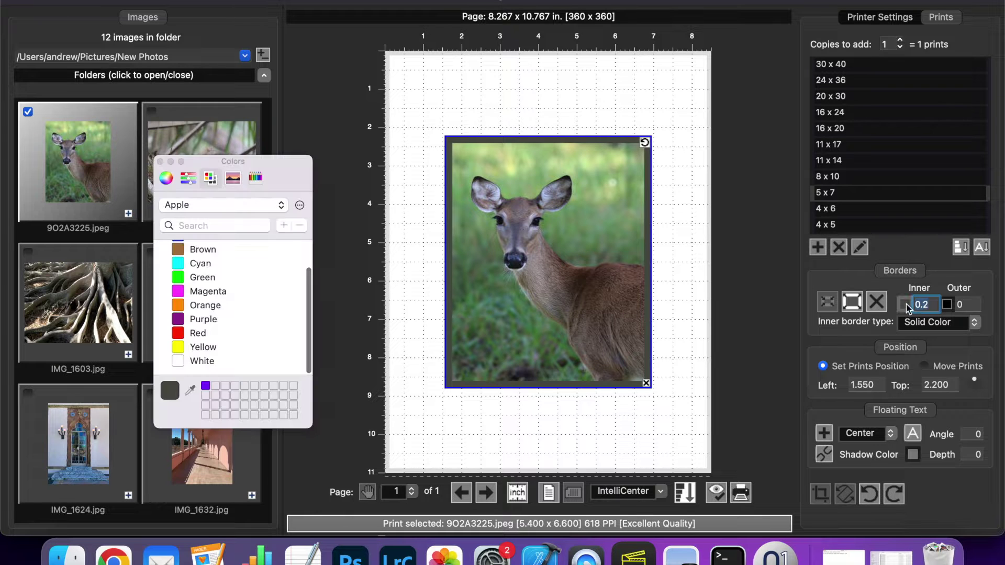
click(189, 390)
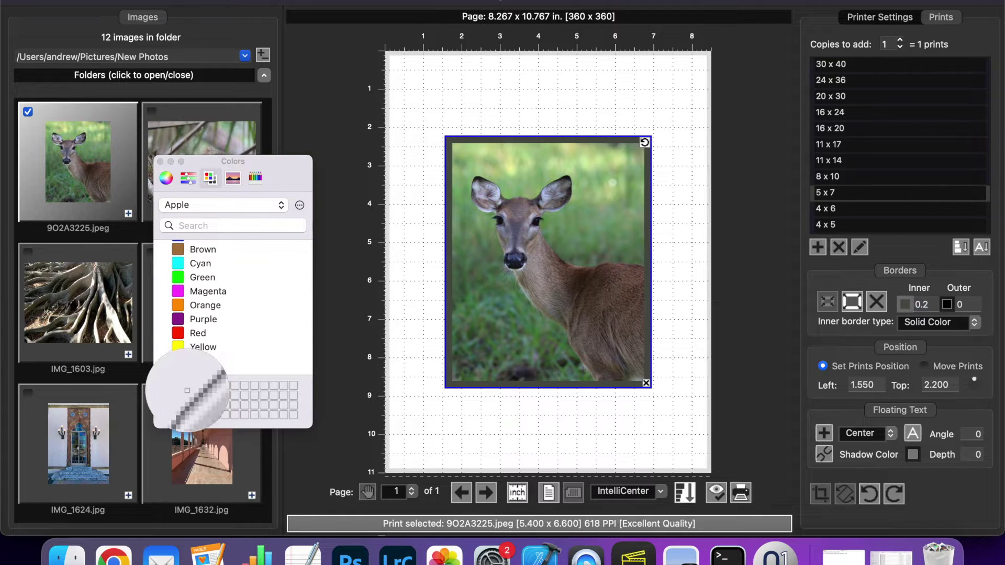
click(583, 305)
click(161, 161)
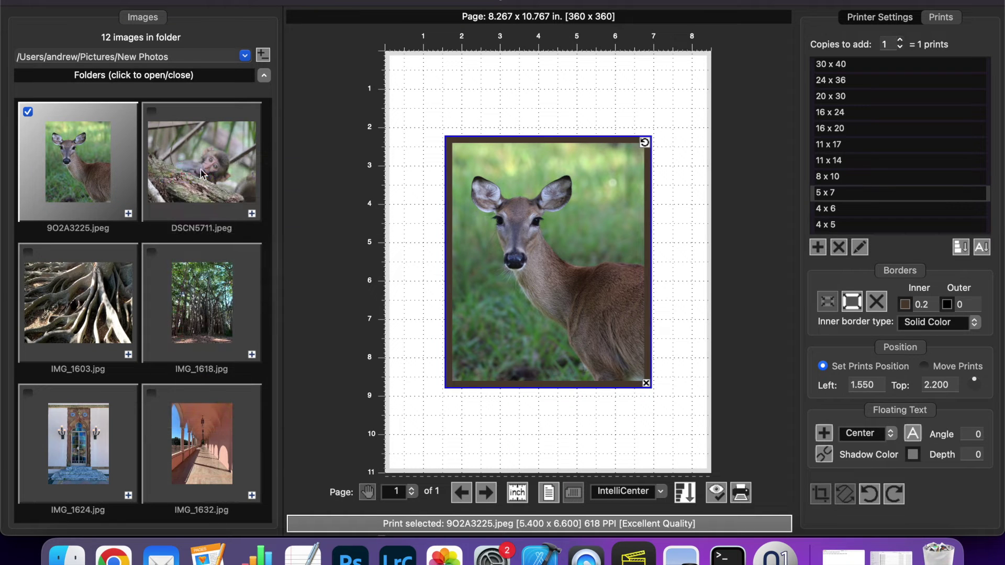
- Add a 0.5 outer border in a brown sampled from the deer's neck
click(964, 305)
text(.5)
key(Return)
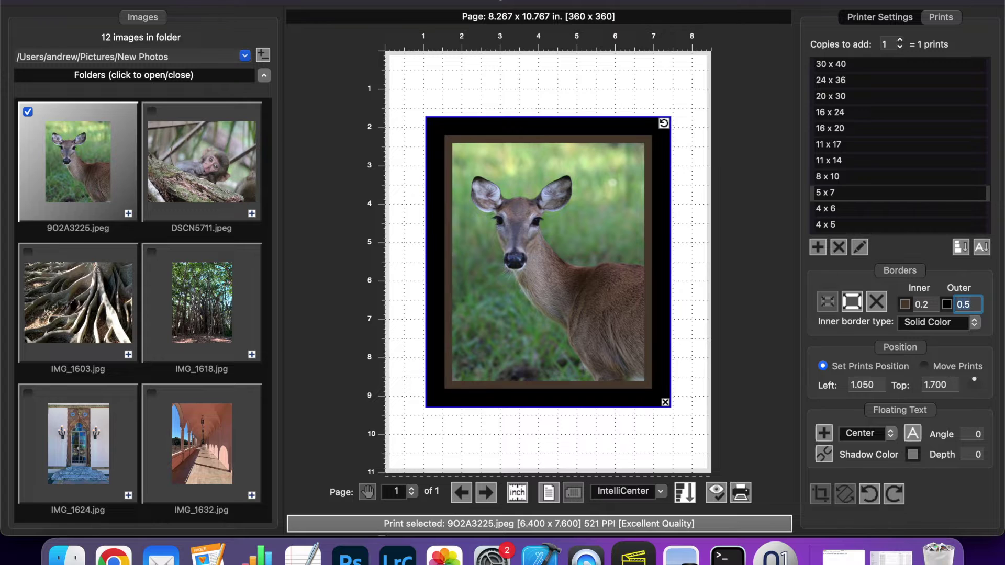
click(946, 305)
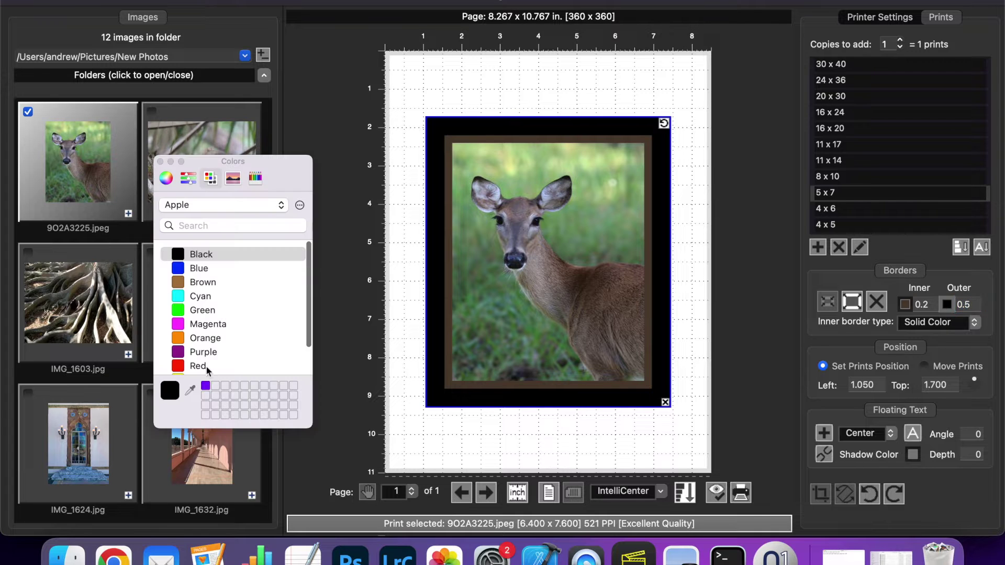
click(190, 391)
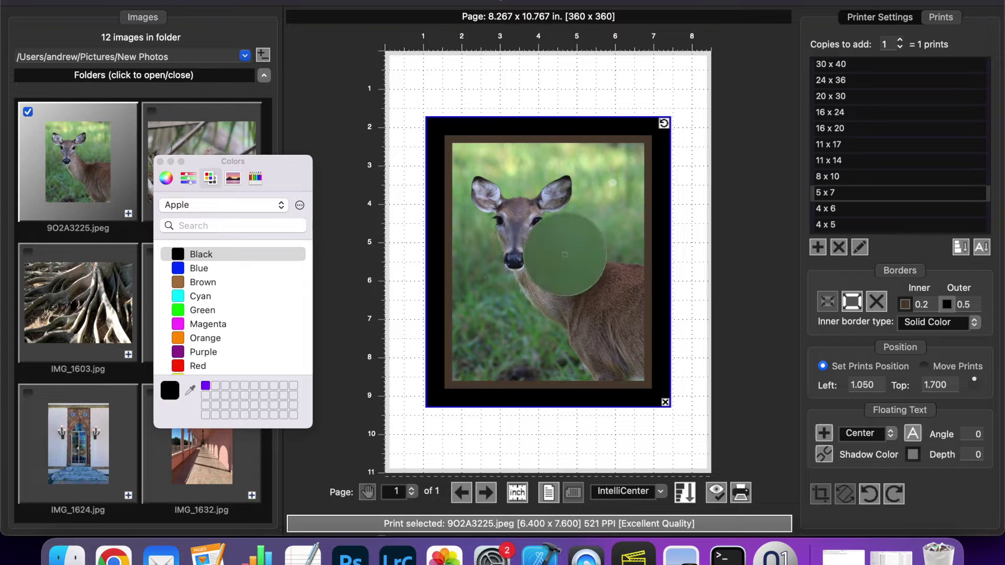
click(567, 264)
click(160, 163)
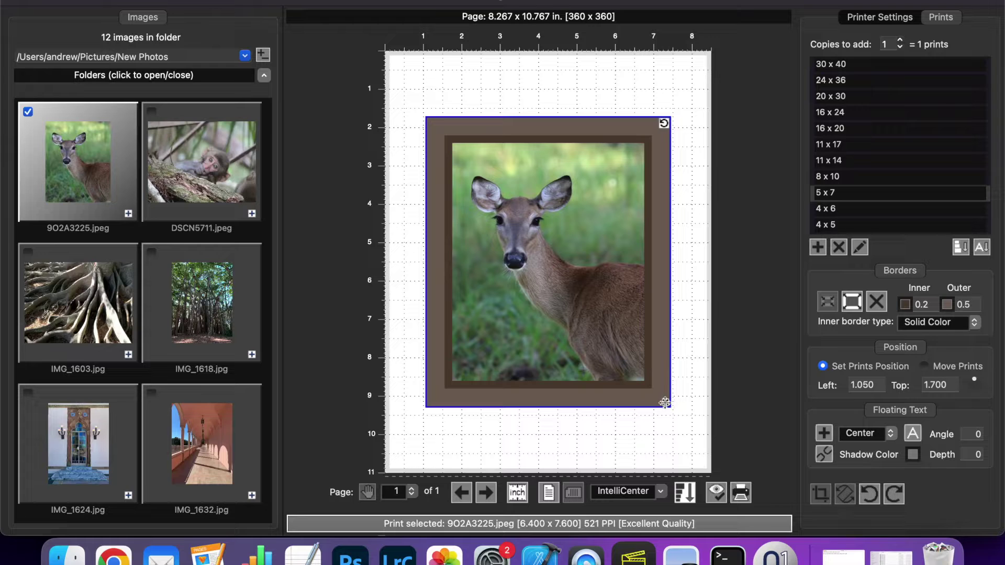
- Zero both borders and add a green photo mat set to grow around the deer print
click(881, 304)
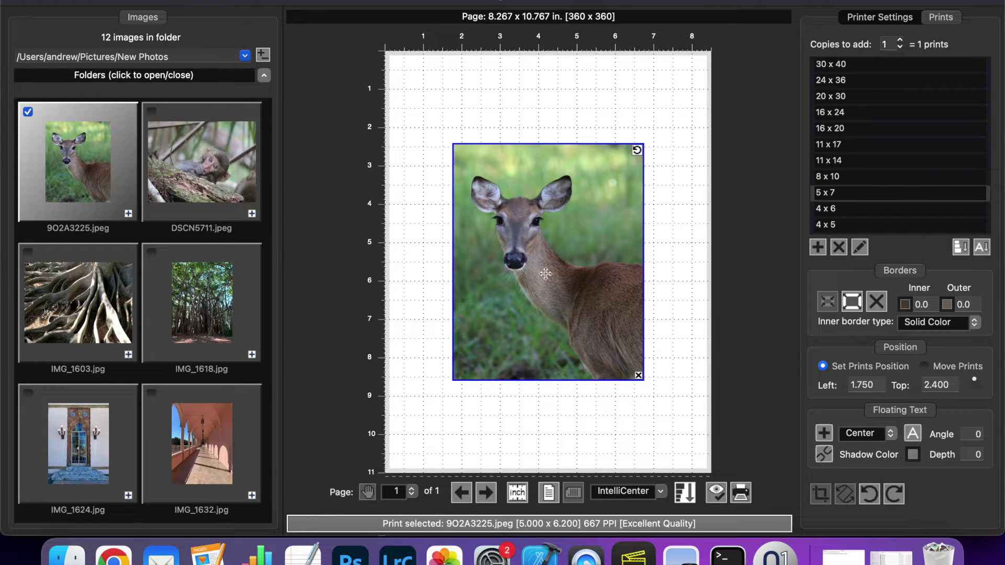
right_click(603, 181)
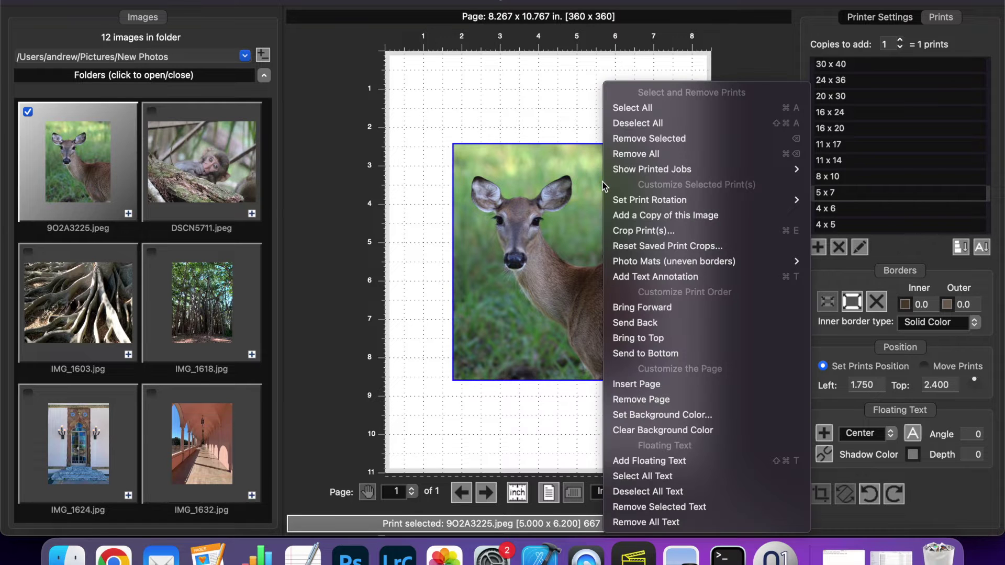
mouse_move(640, 260)
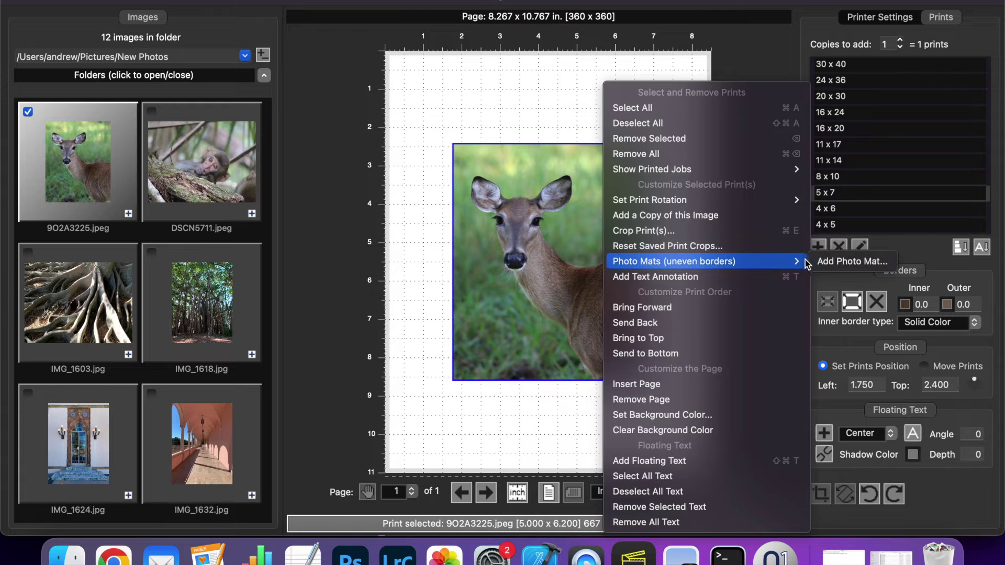
click(829, 262)
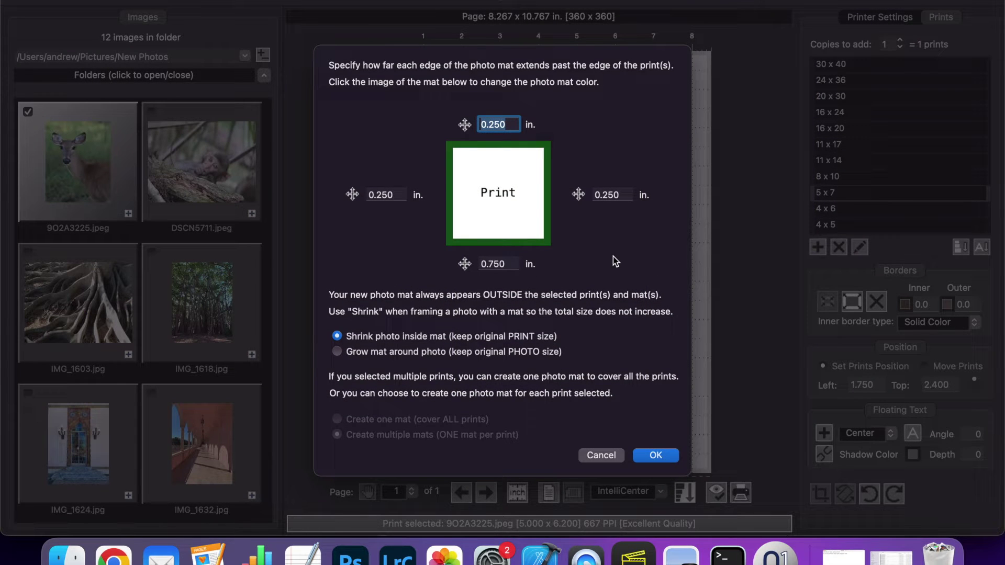
click(512, 120)
click(485, 214)
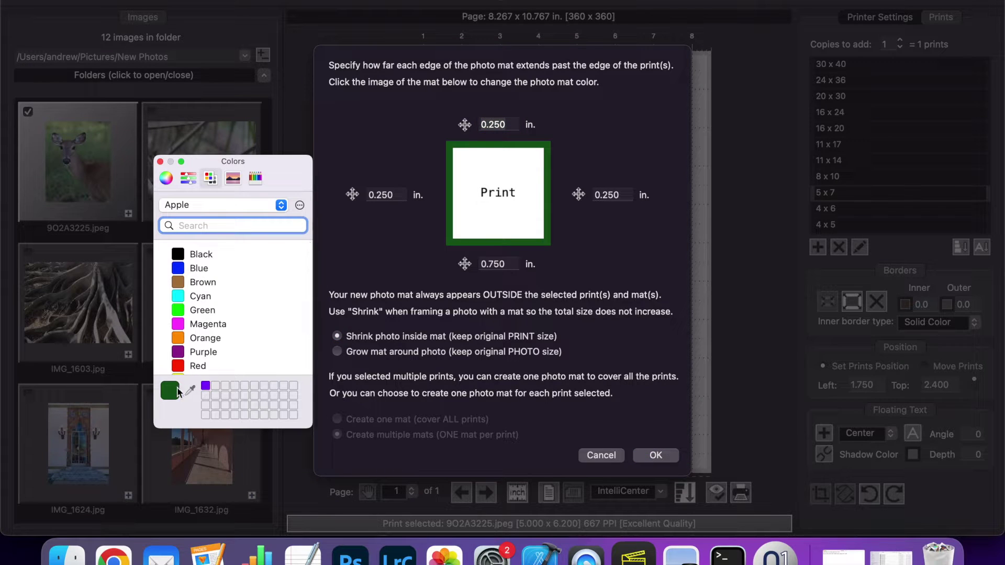
click(161, 162)
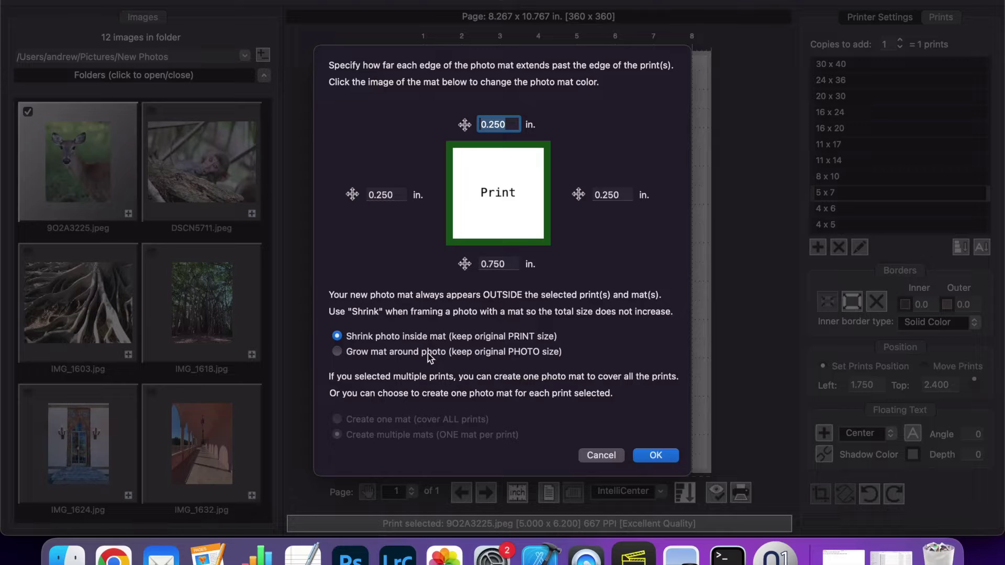
click(369, 356)
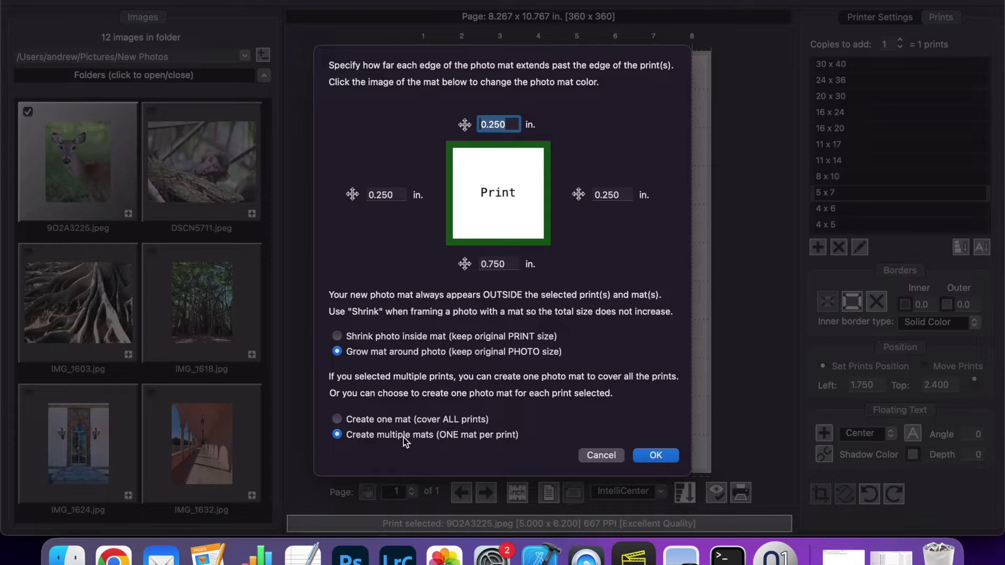
click(649, 454)
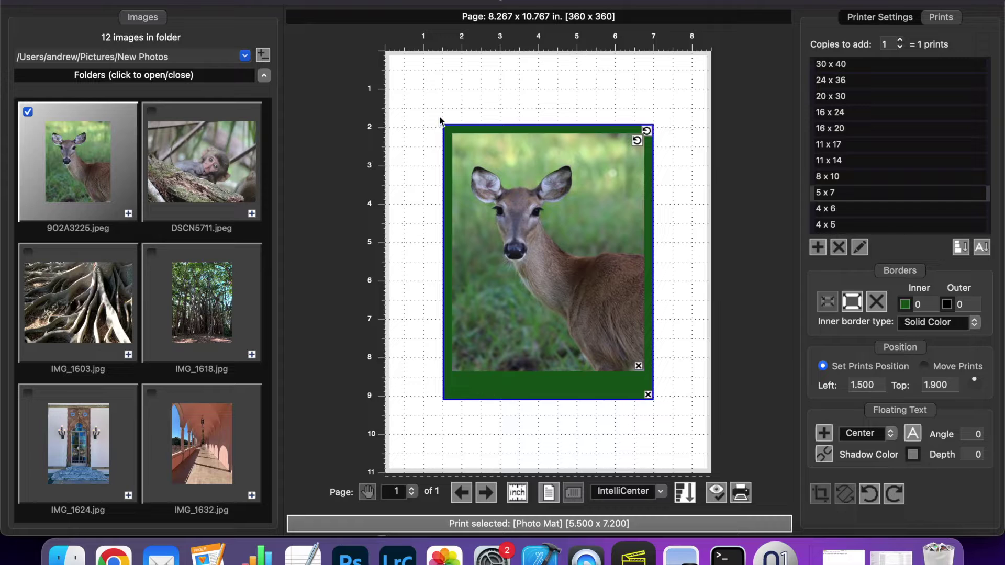
- Enlarge the green mat to 6.867 x 8.947 and reposition the photo within it and the mat to Left 0.722, Top 1.147
drag(442, 125, 422, 90)
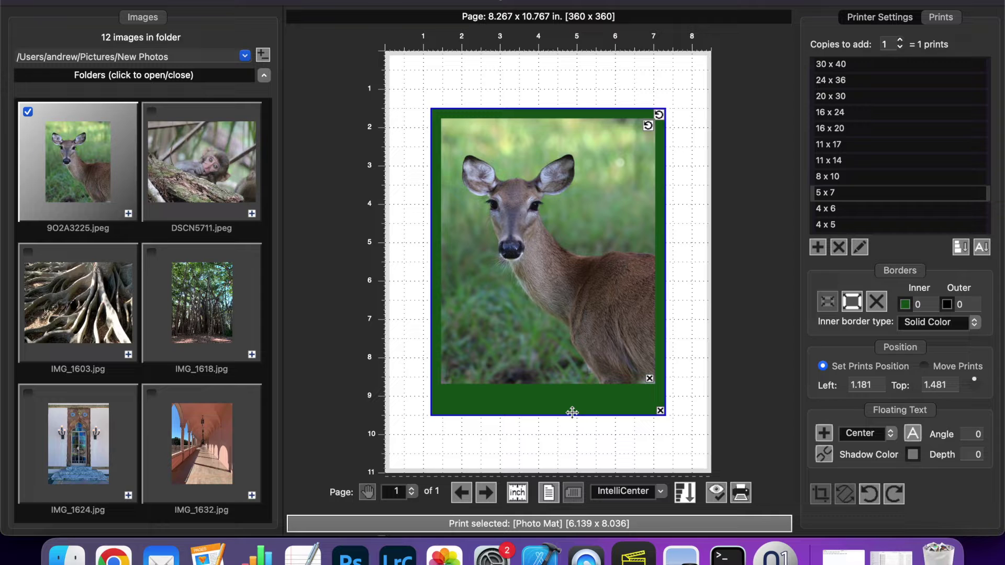
drag(557, 414, 559, 452)
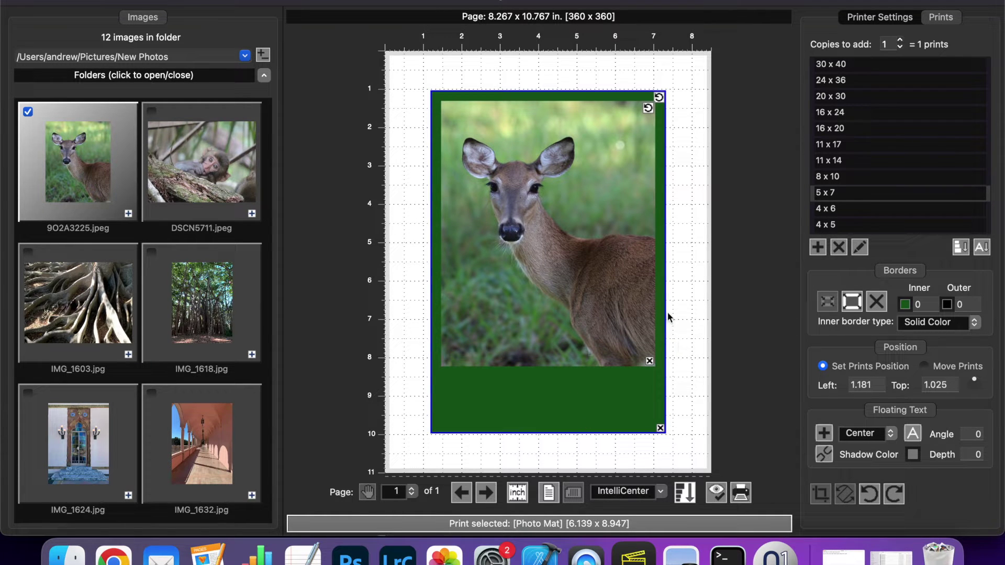
drag(669, 317, 696, 318)
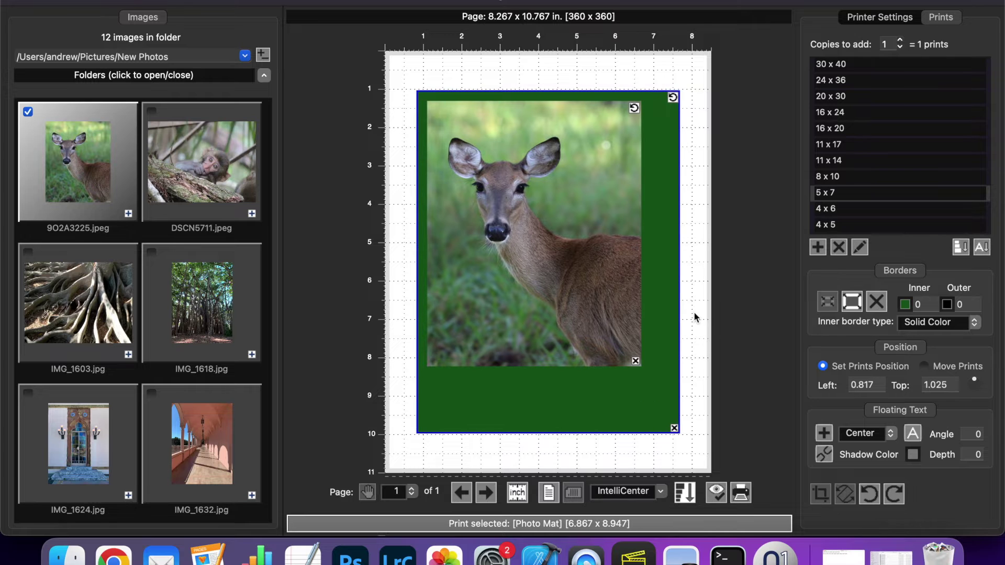
click(476, 136)
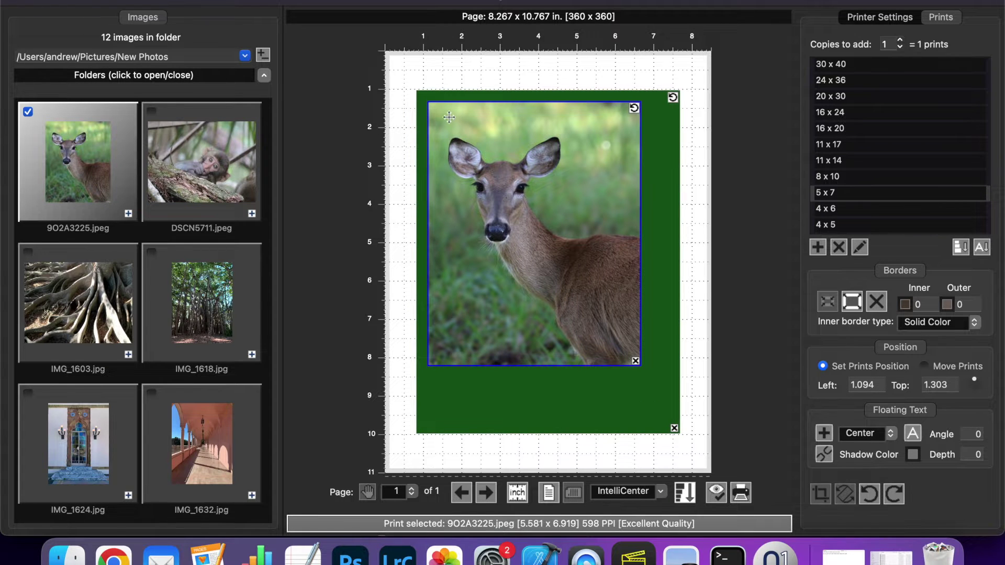
drag(448, 117, 480, 152)
drag(520, 101, 482, 106)
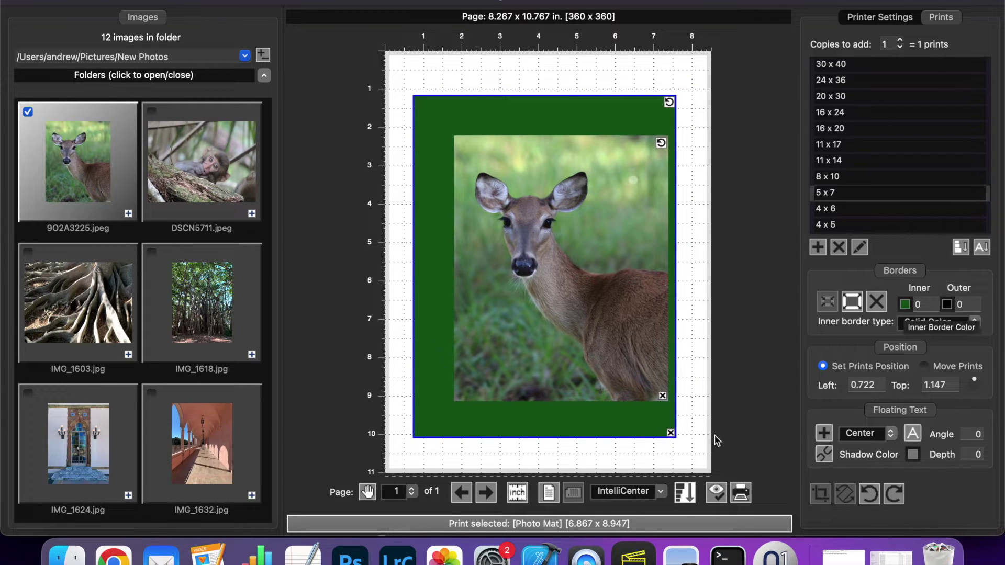
- Recolour the mat with a grey-brown sampled from the photo
click(903, 307)
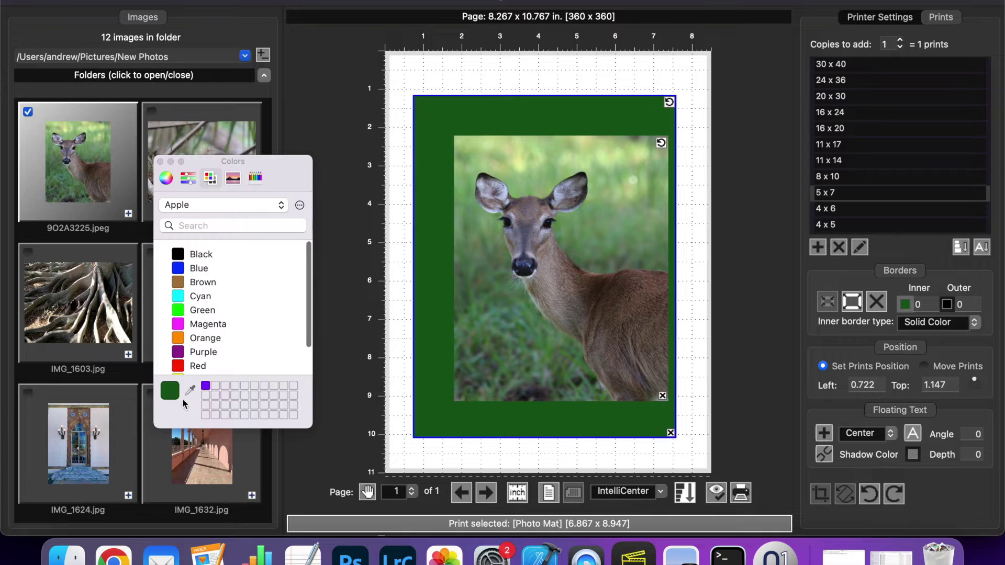
click(190, 390)
click(560, 303)
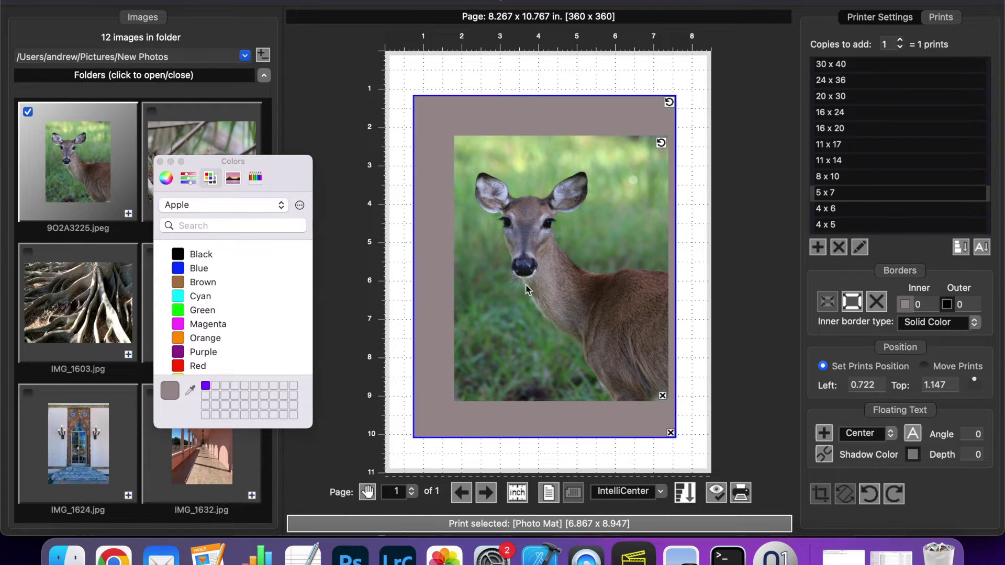
click(160, 161)
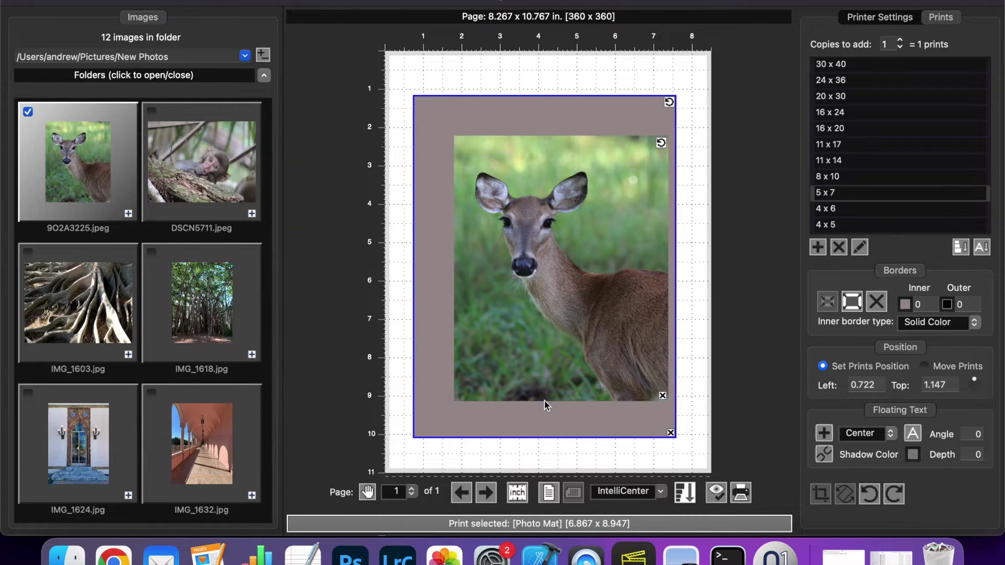
- Add a second dark green outer mat, 0.250 sides and 0.750 bottom, making it 7.367 x 9.947
right_click(602, 427)
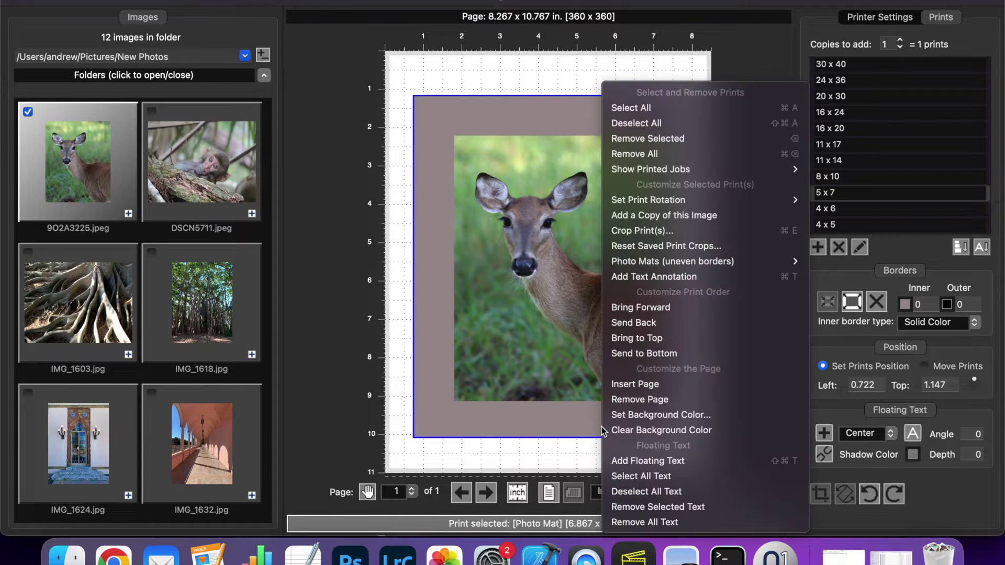
mouse_move(715, 261)
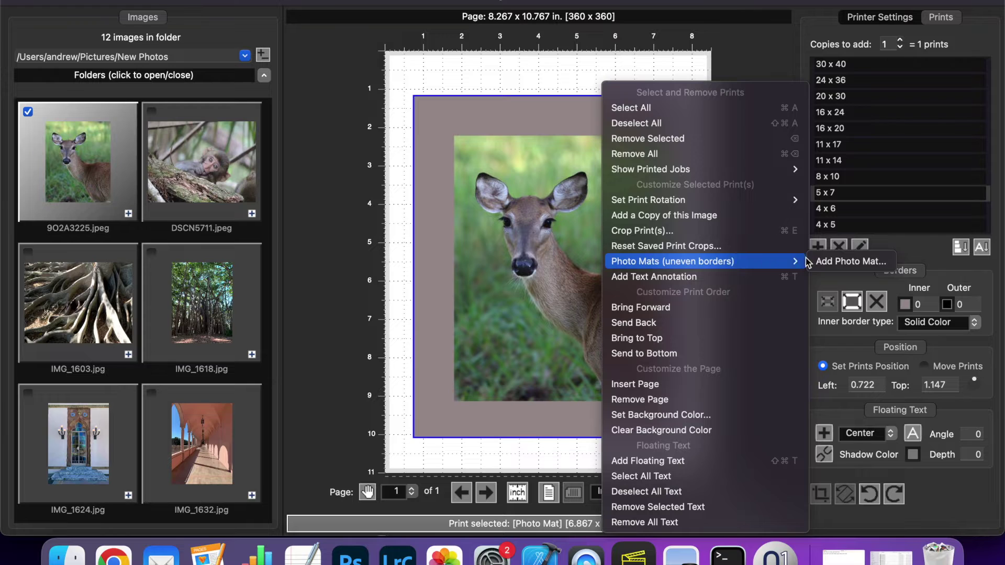
click(826, 260)
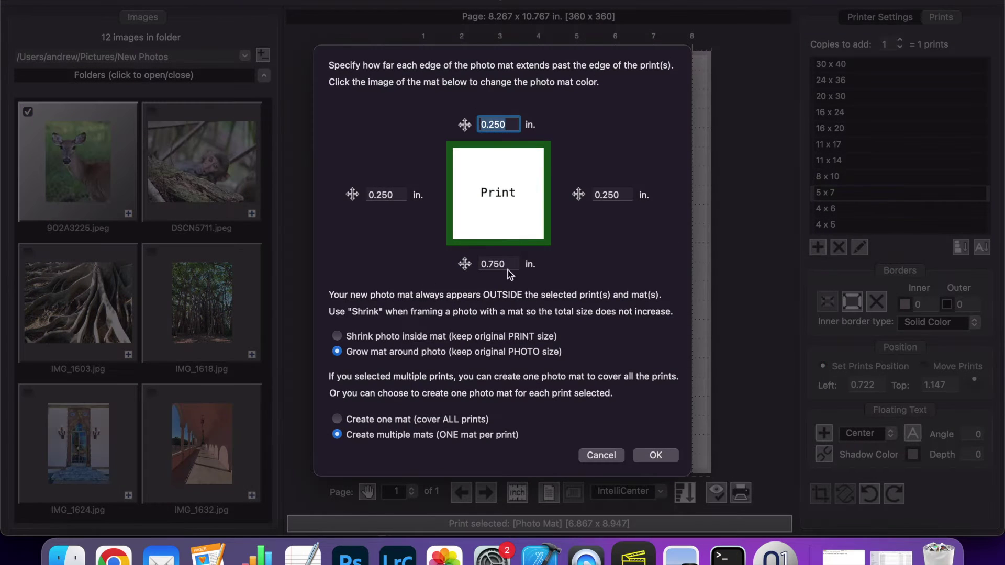
click(649, 454)
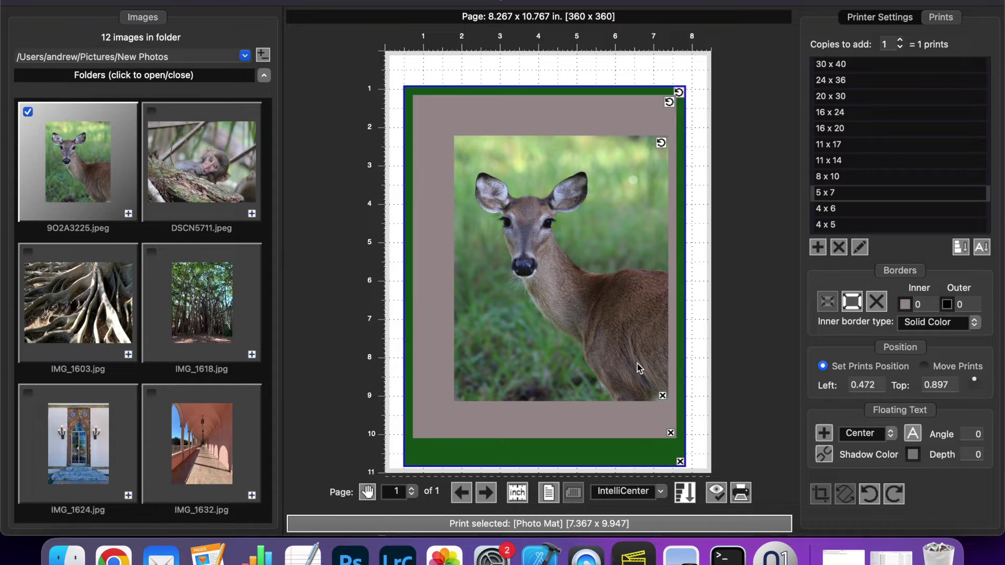
key(Right)
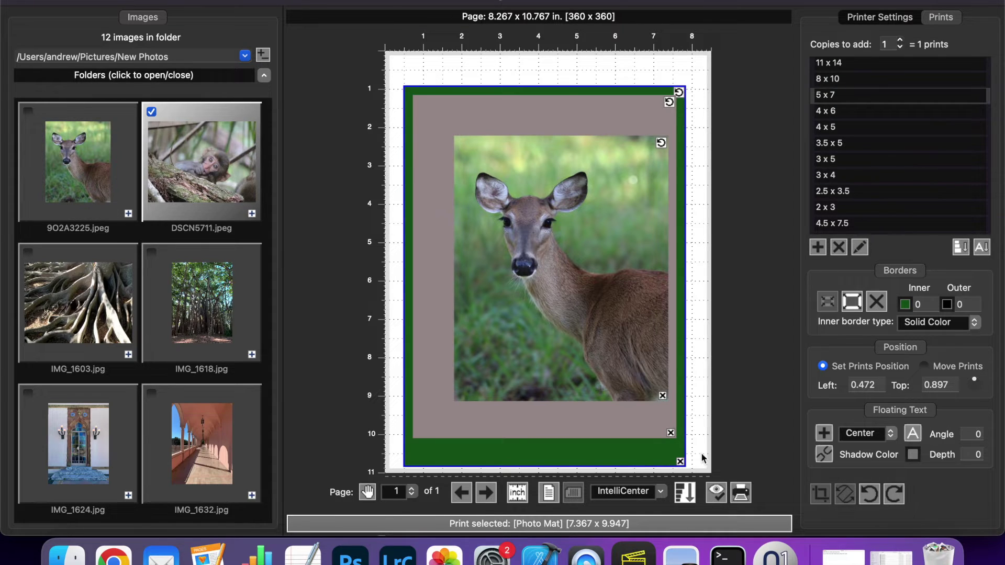
- Replace the matted print with two 2 x 3 deer prints side by side
click(680, 462)
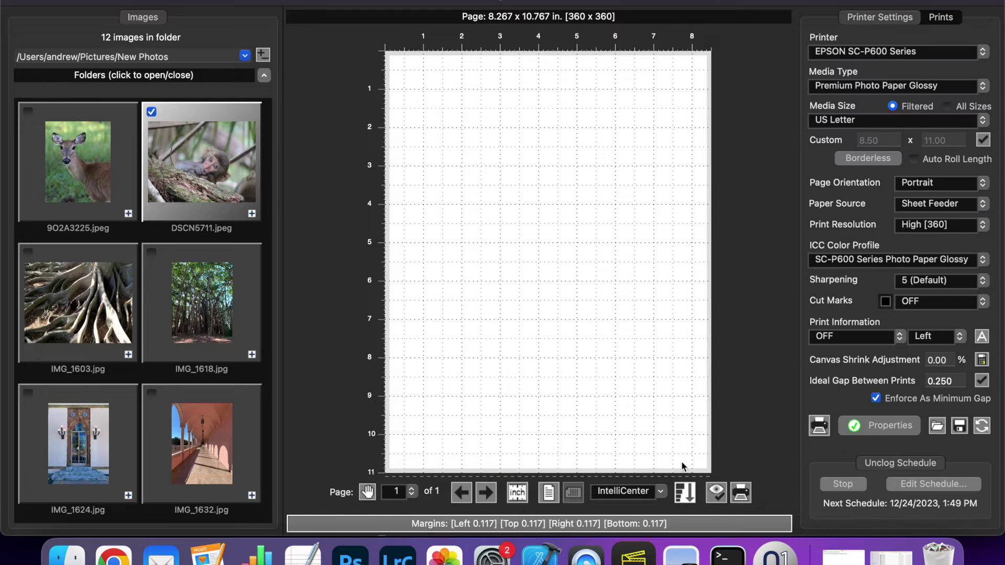
click(67, 166)
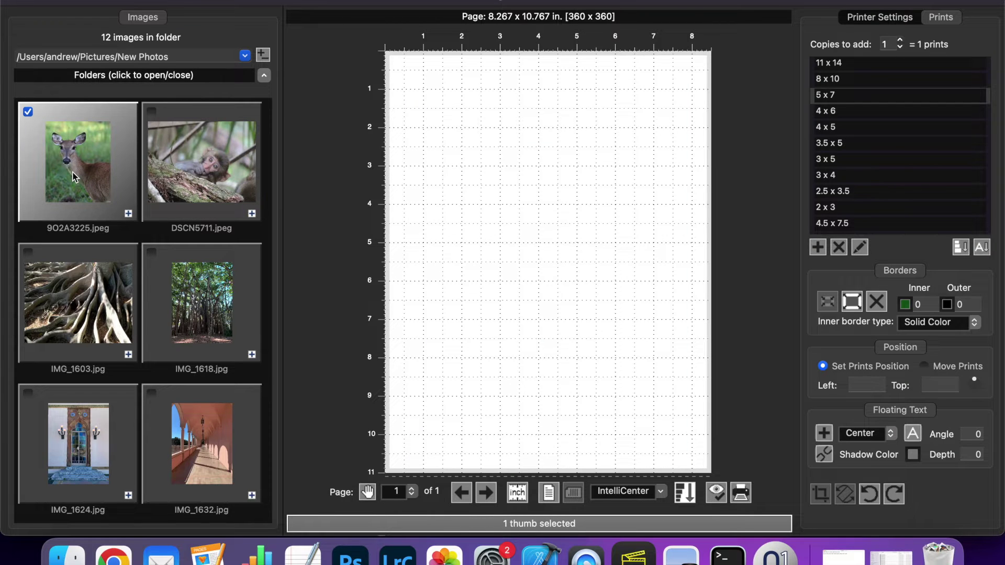
click(848, 207)
click(847, 209)
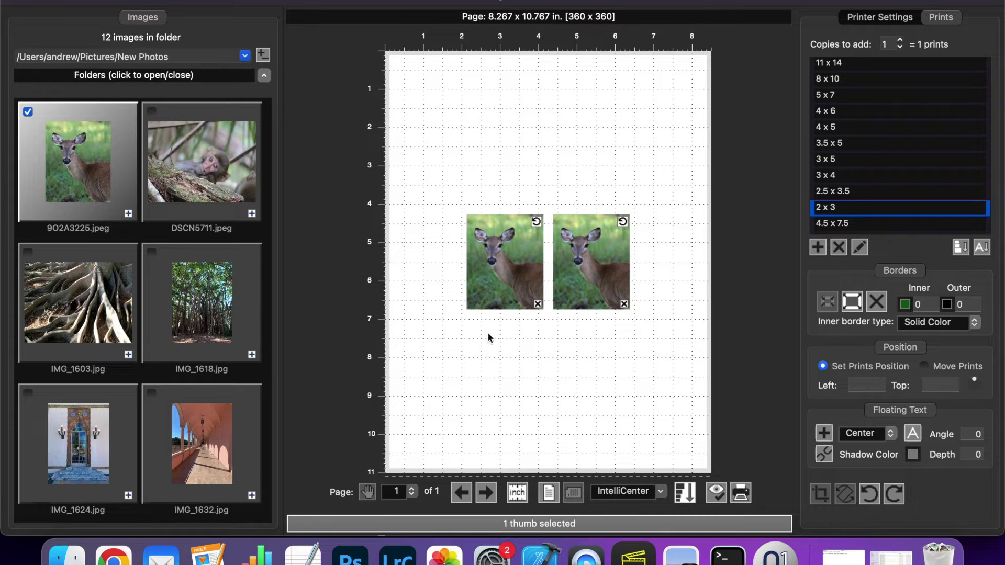
right_click(511, 248)
- Add a photo mat with 2-inch width on every edge to one deer print
mouse_move(553, 262)
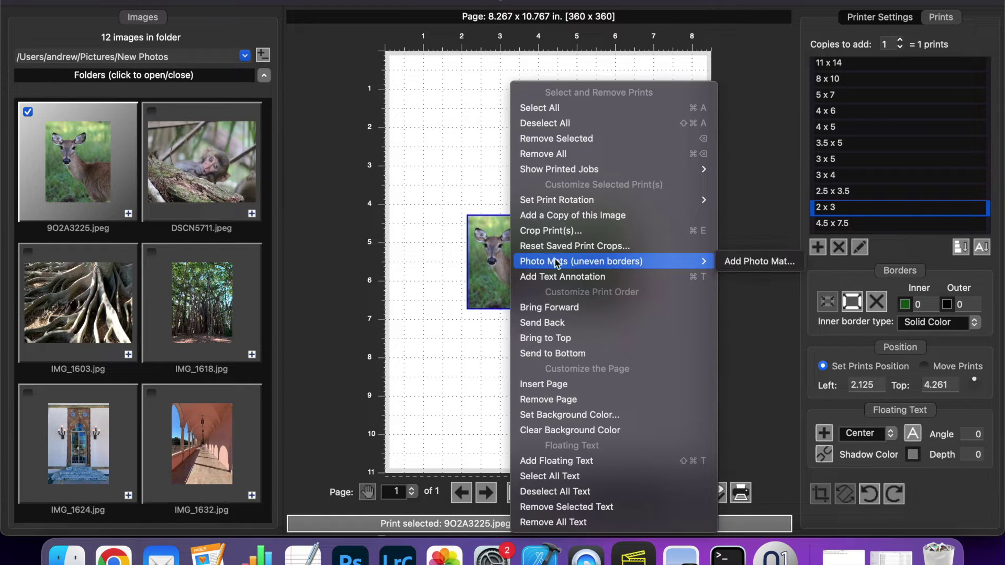
click(761, 262)
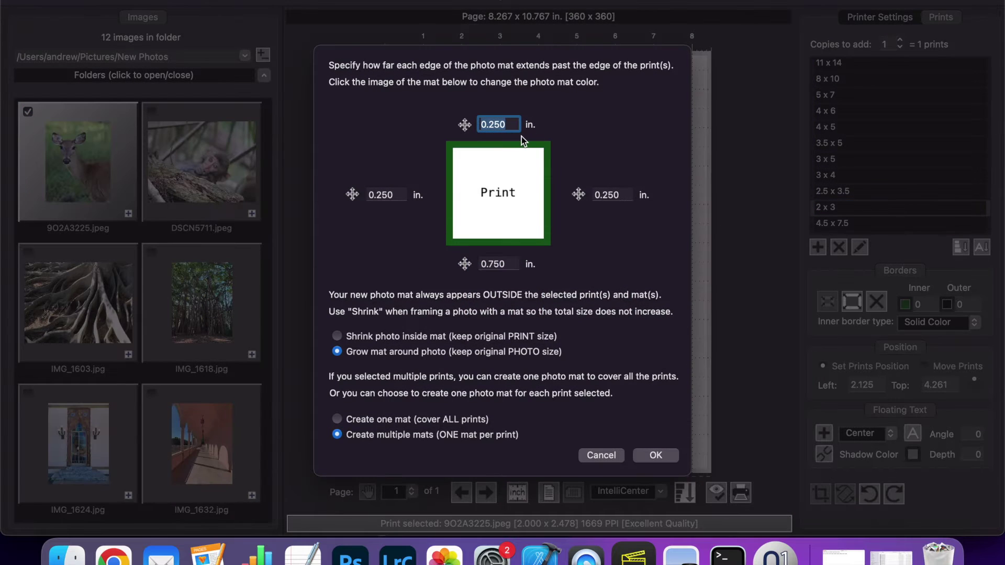
text(2)
click(465, 126)
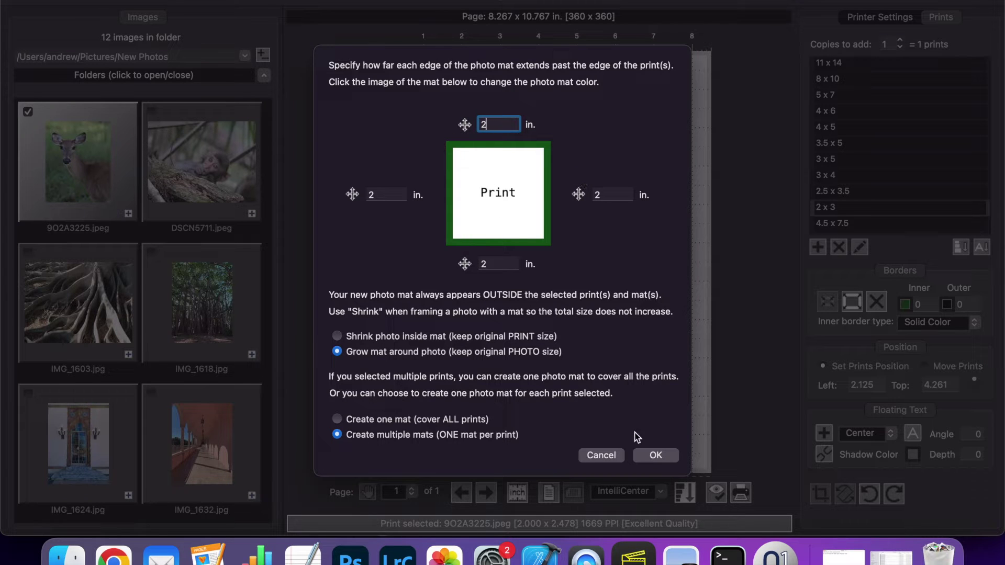
click(656, 455)
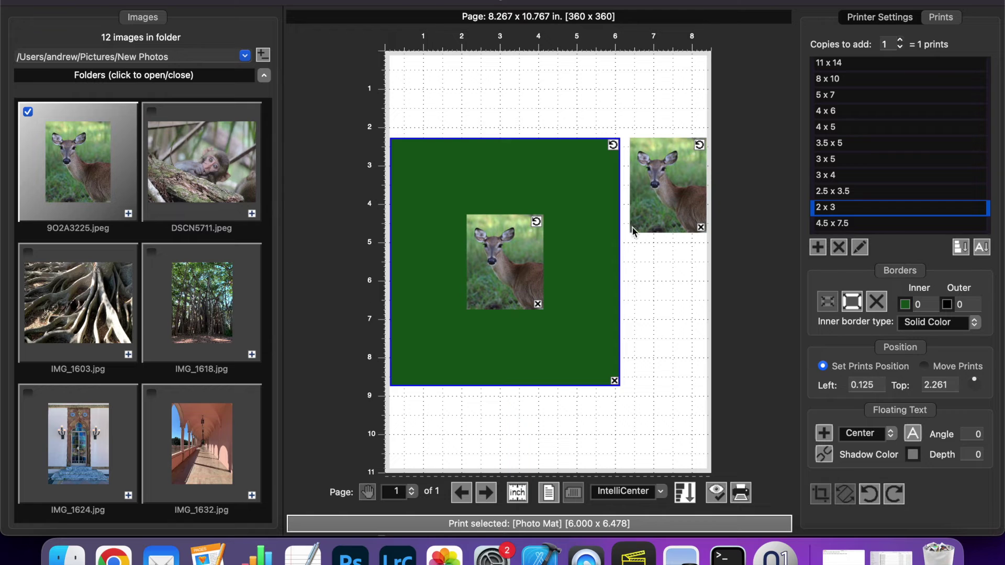
- Position the mat near the page top with one print centred on it and the other below, then soft-proof the page
drag(498, 153, 498, 97)
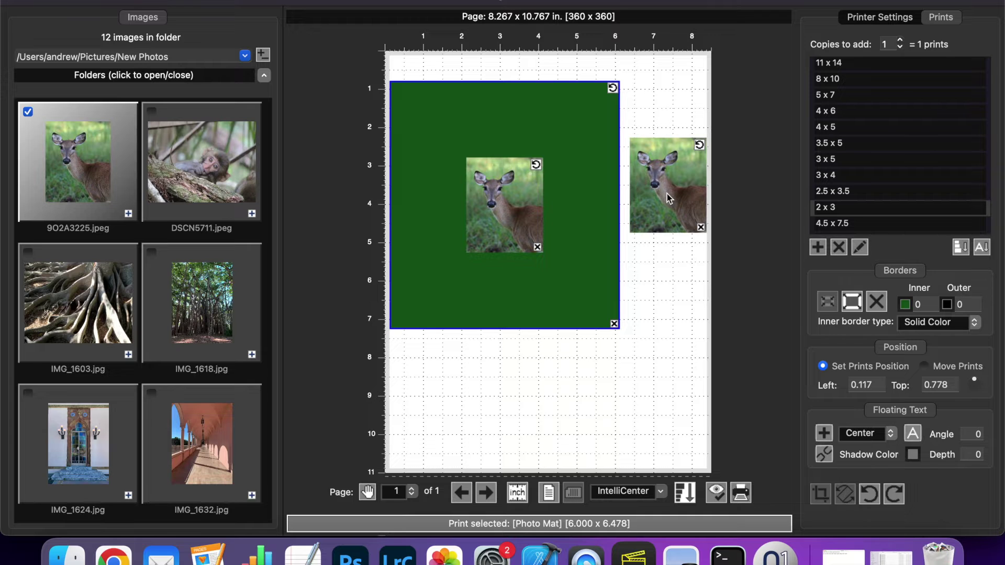
drag(670, 193, 546, 264)
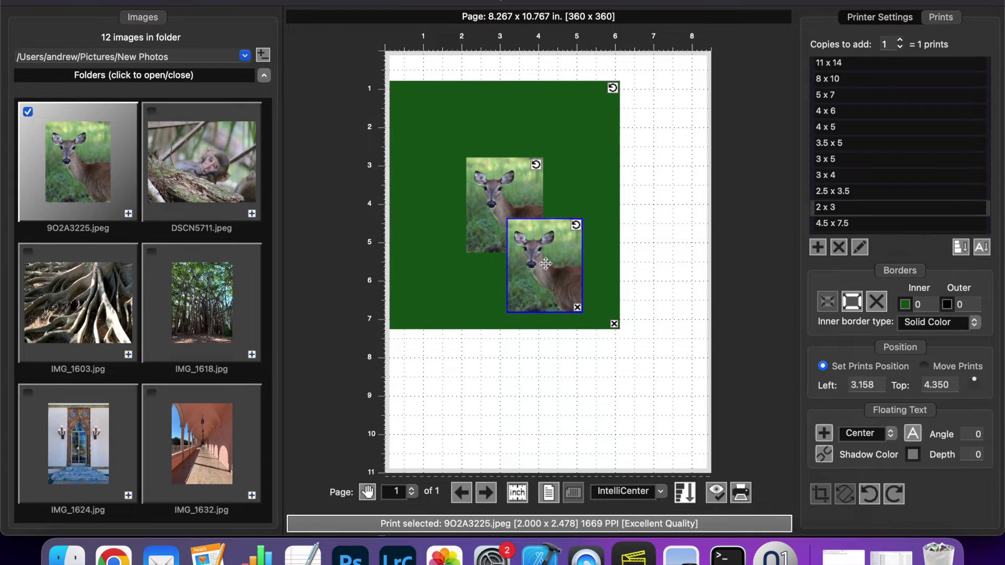
drag(458, 91, 522, 141)
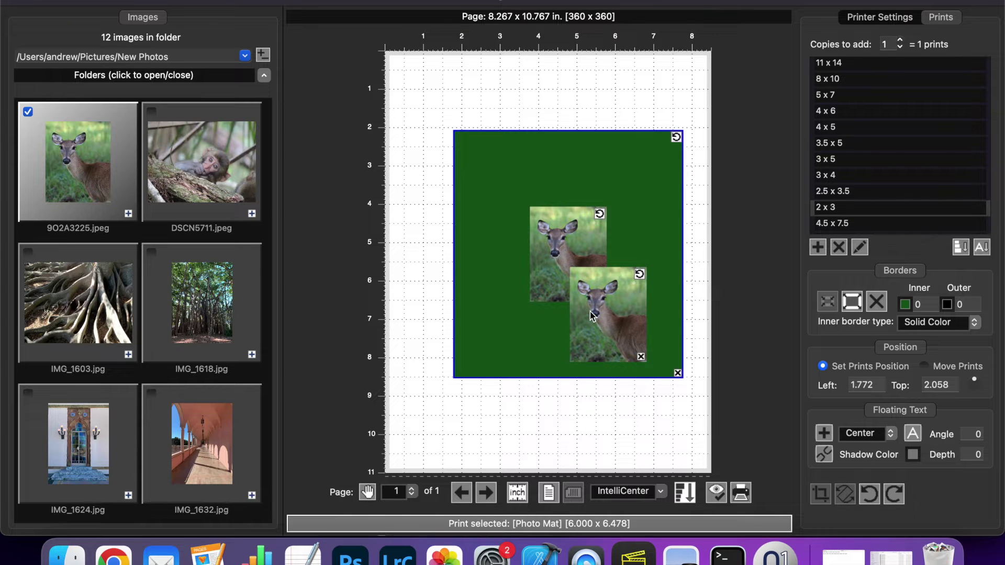
drag(591, 315, 476, 414)
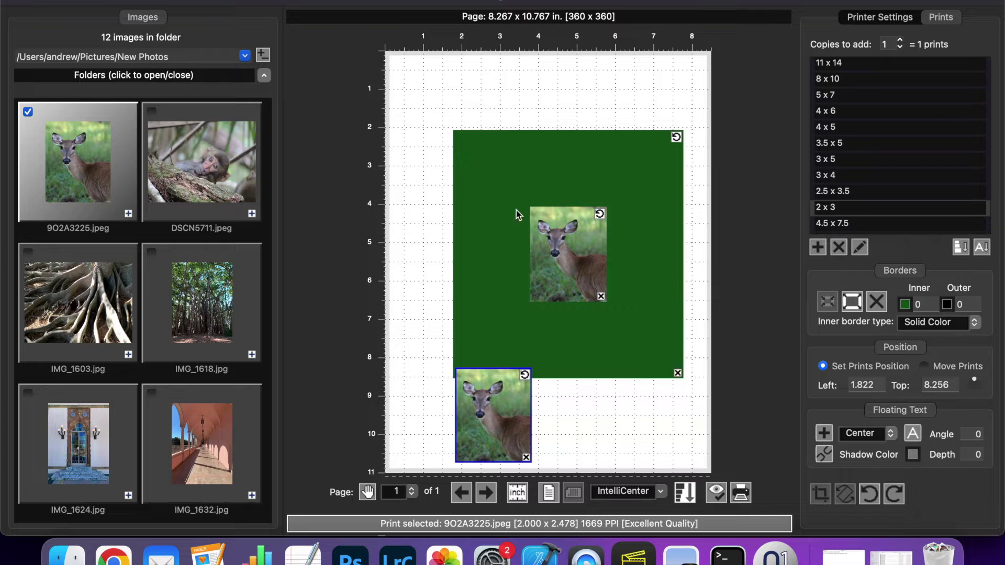
drag(481, 174, 471, 125)
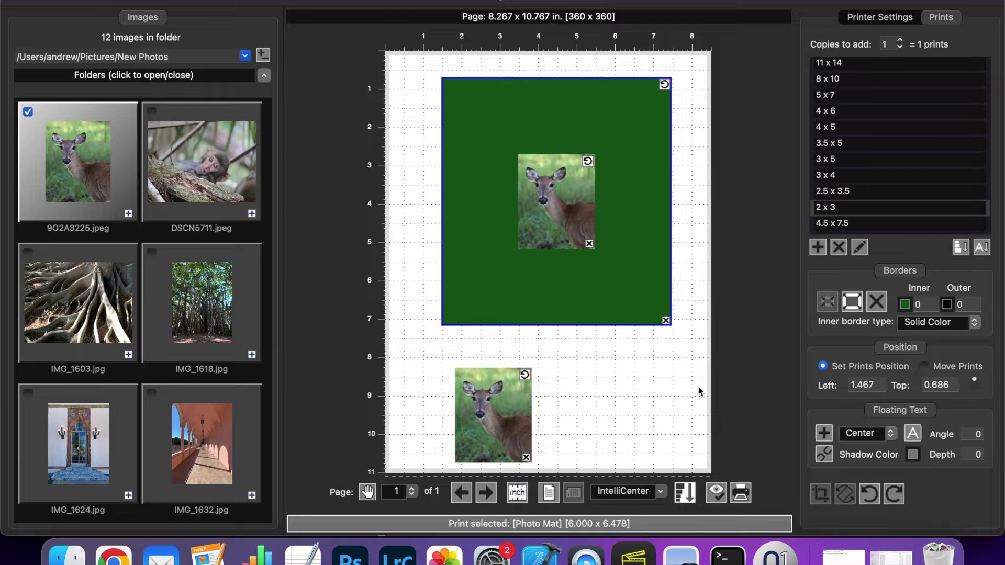
click(717, 492)
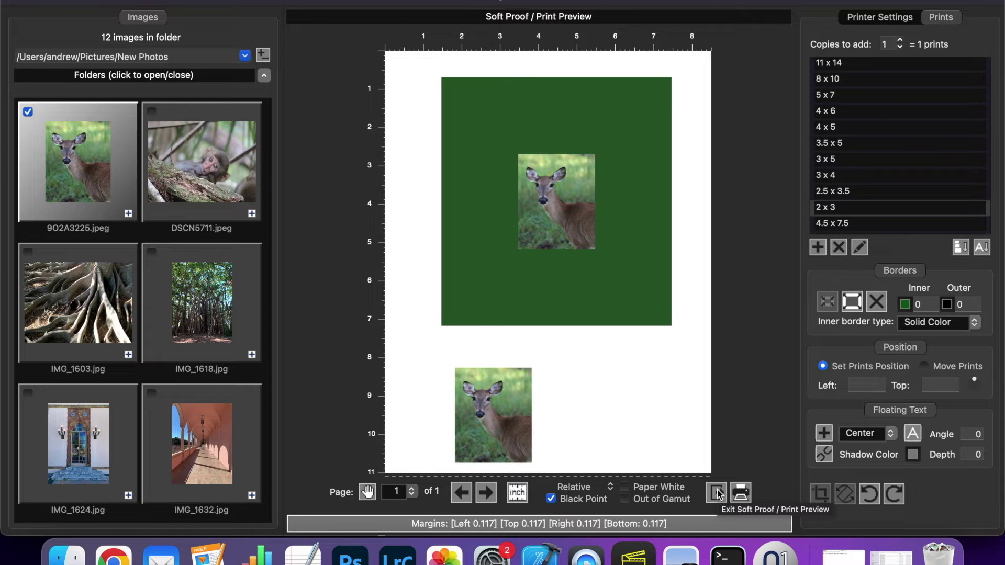
- Place the deer prints at the mat's upper-left and lower-right corners and turn off Freehand positioning
click(717, 493)
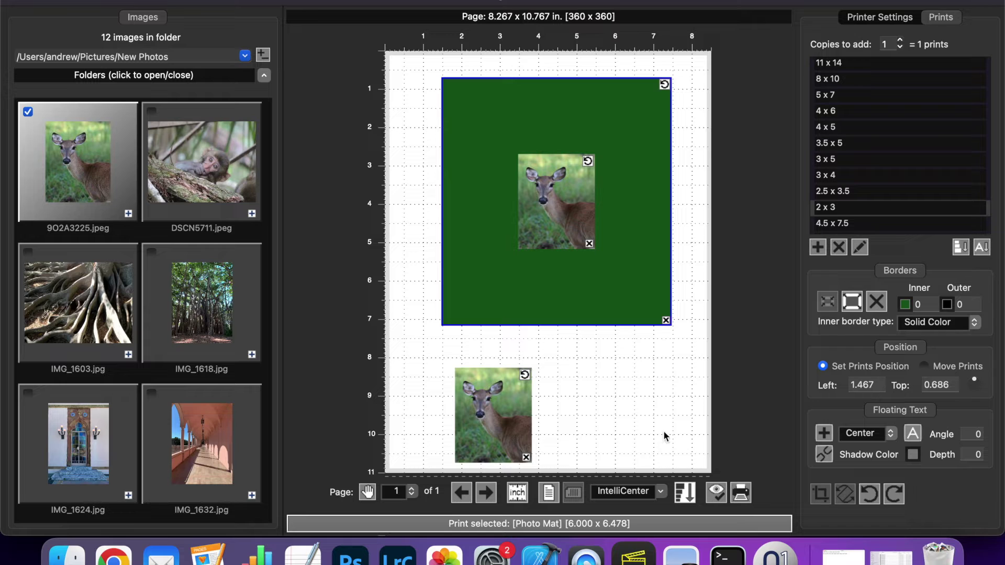
drag(567, 195, 505, 129)
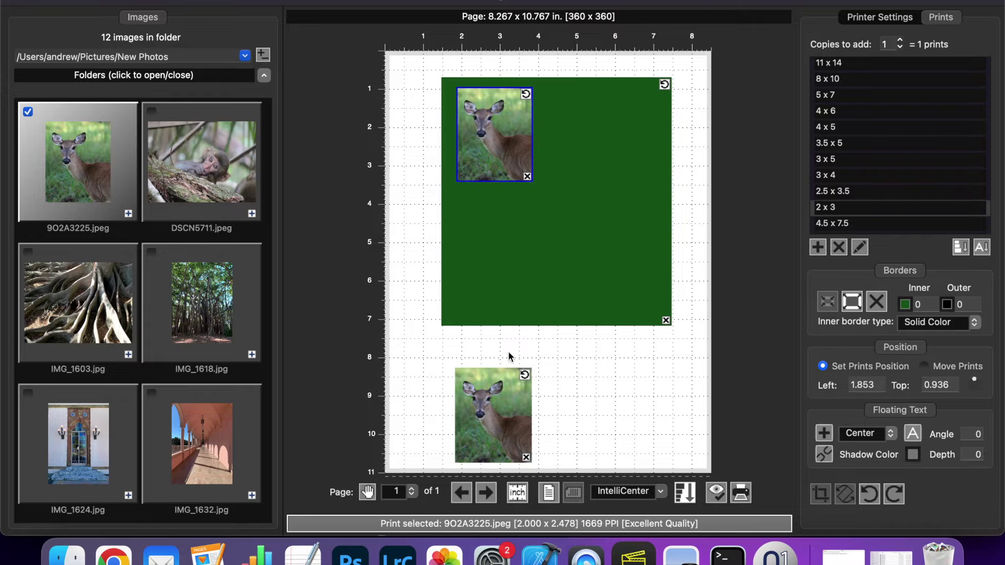
drag(492, 423, 612, 282)
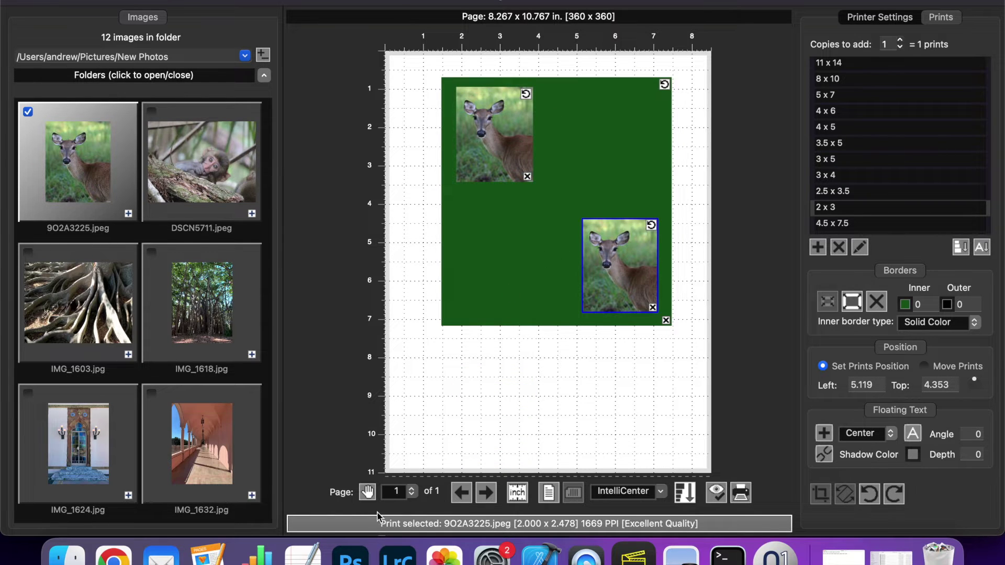
click(367, 492)
click(611, 202)
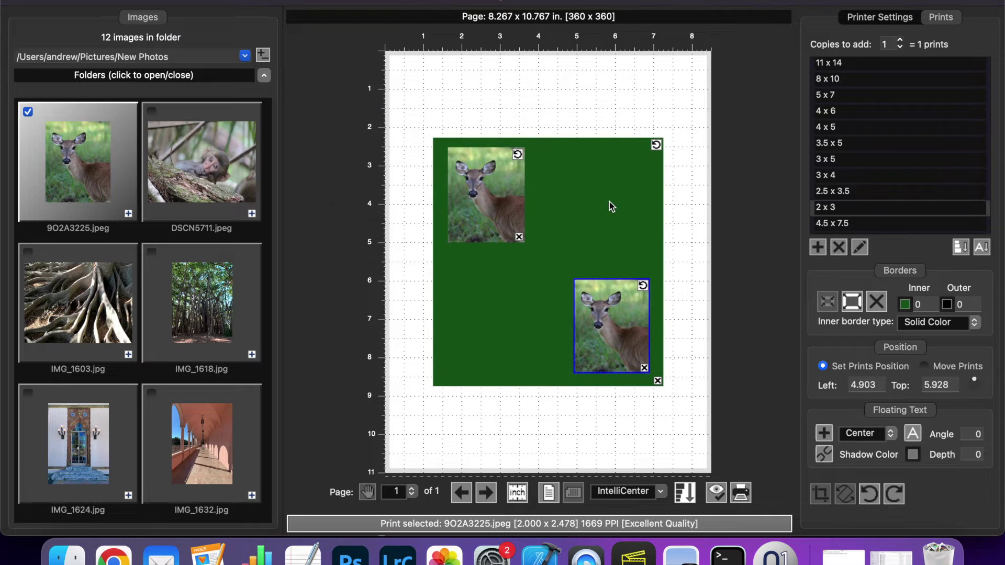
click(661, 491)
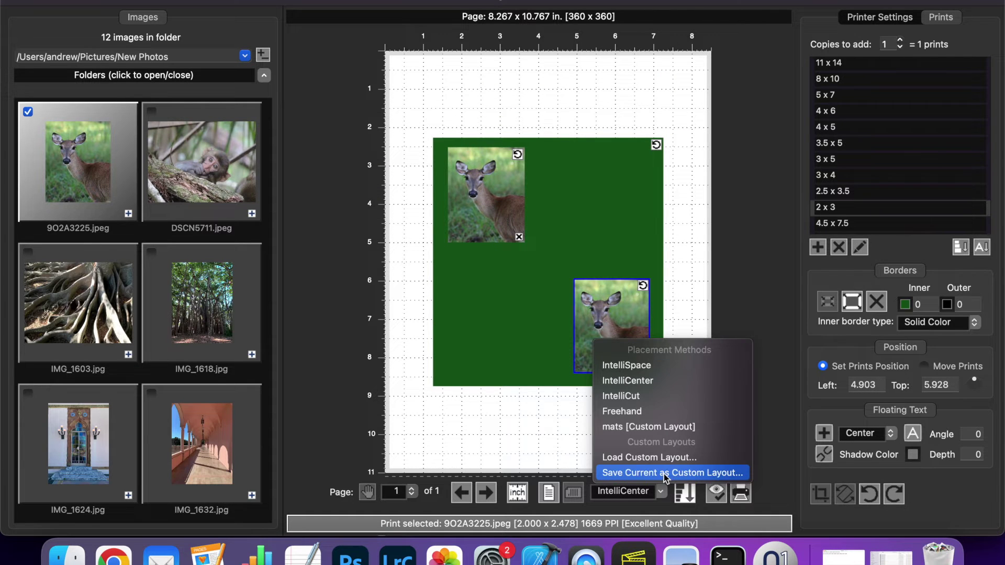
- Save the arrangement as a custom layout, overwriting the existing mats layout
click(664, 473)
click(349, 170)
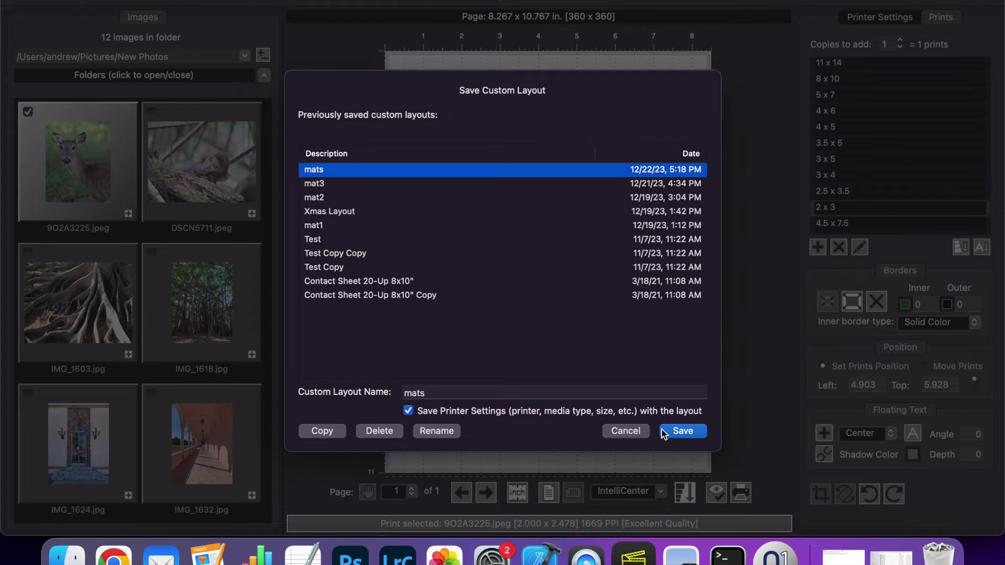
click(664, 430)
click(637, 197)
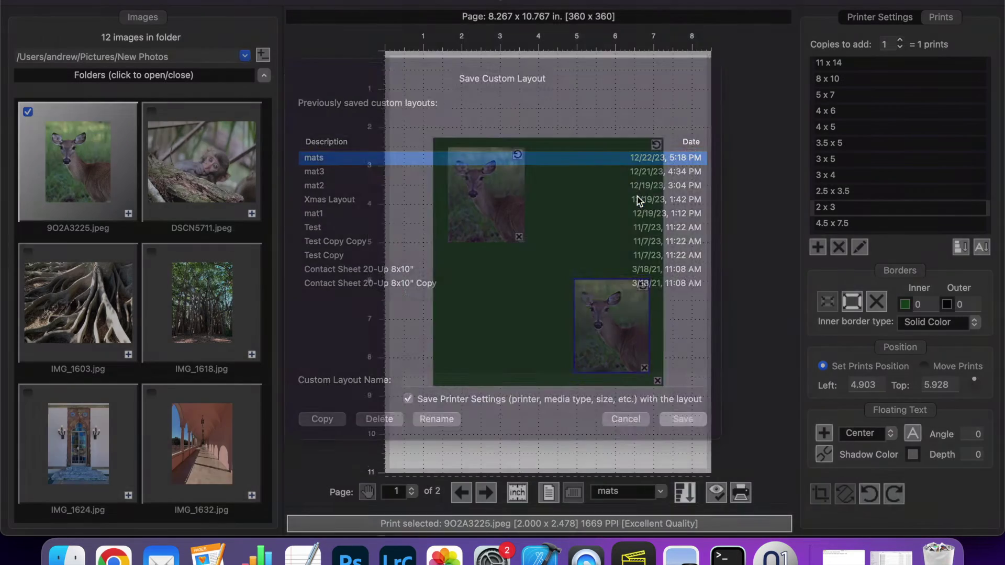
- Clear the photos and fill the two placeholders with the trees and arcade photos
right_click(675, 216)
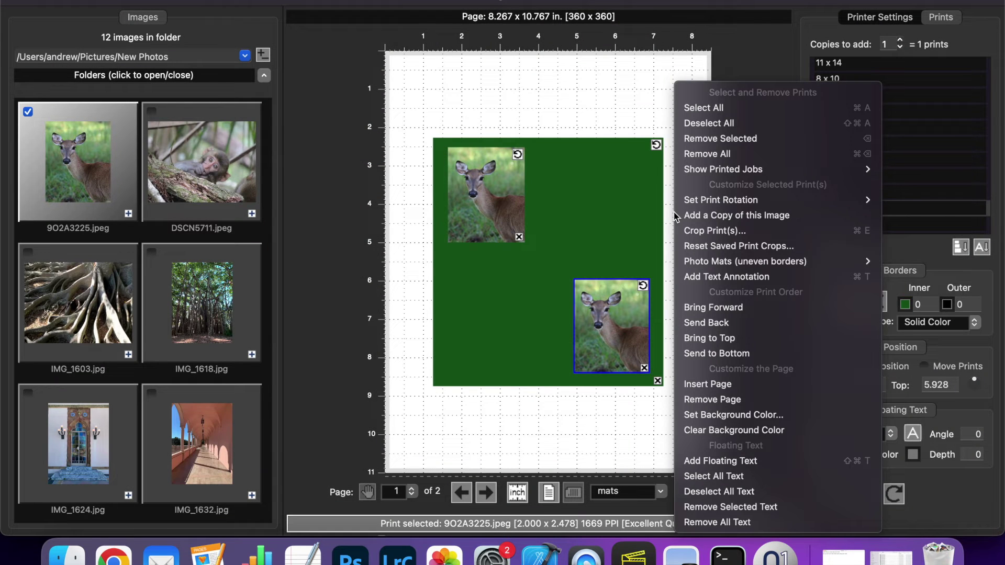
click(709, 153)
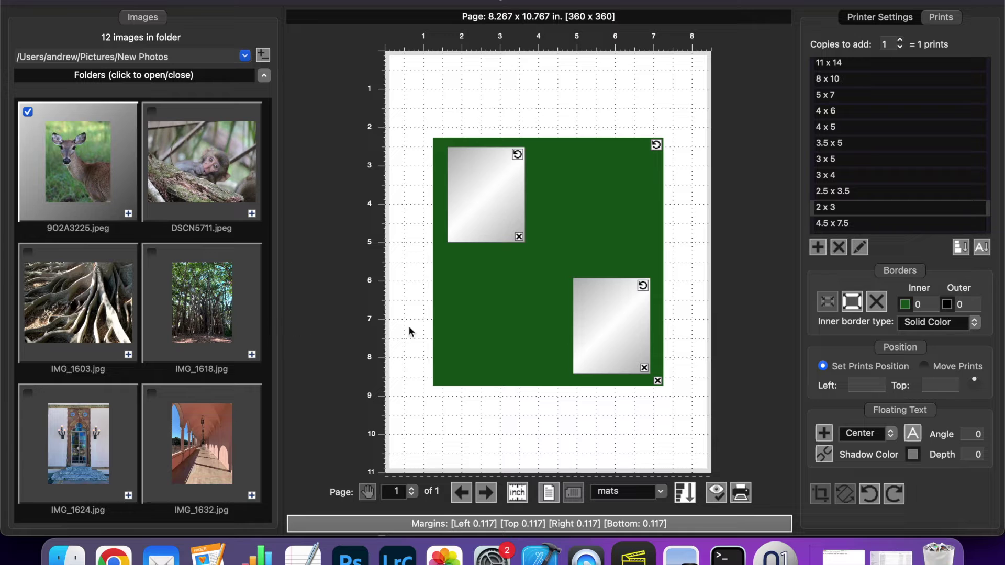
click(252, 355)
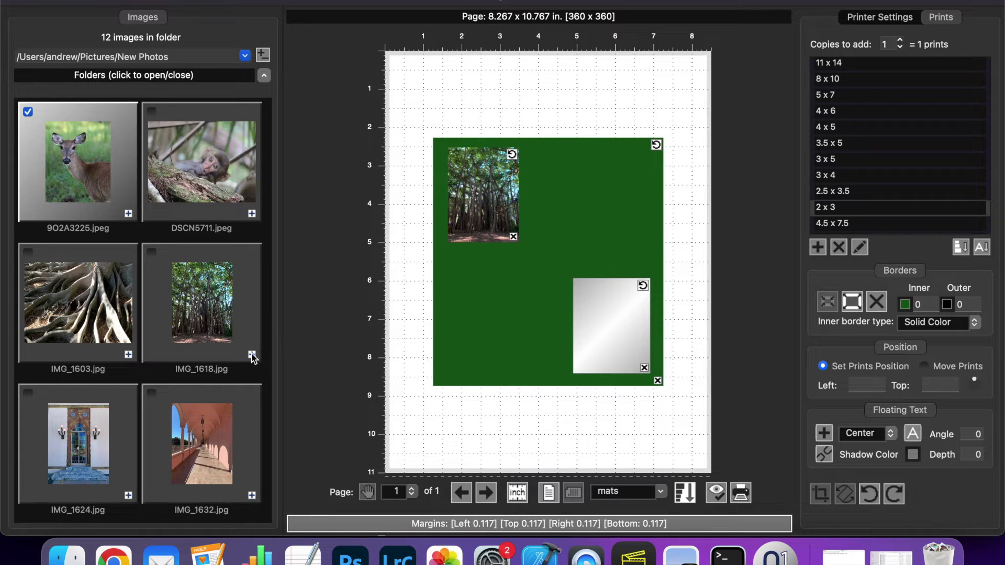
click(252, 496)
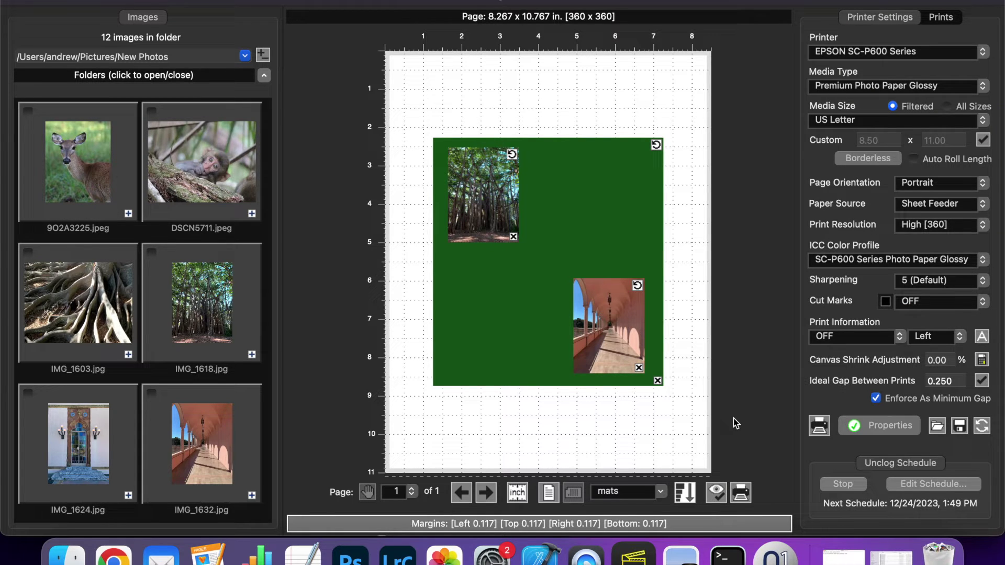
- Set placement to IntelliCenter and remove all prints and the background from the page
click(659, 491)
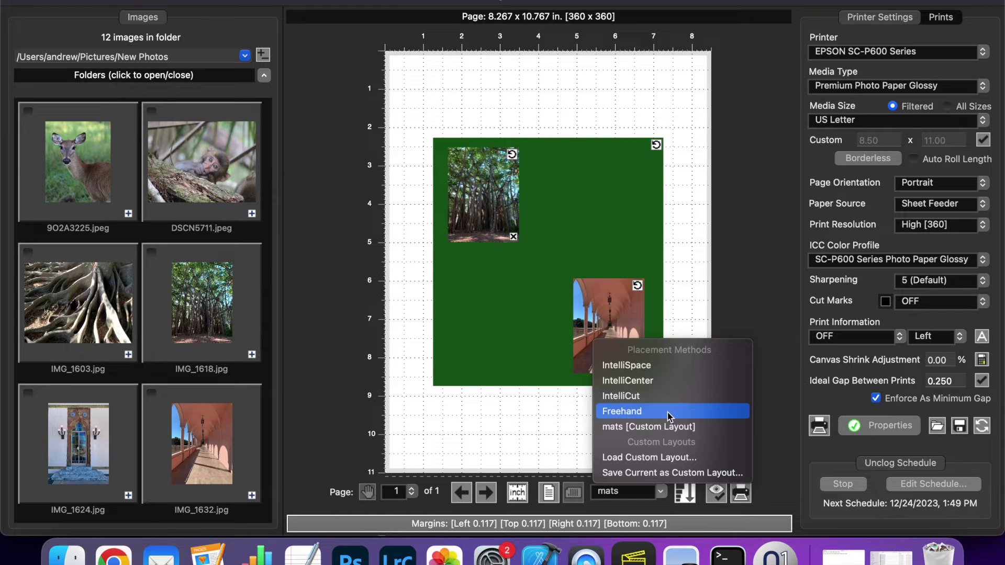
click(666, 382)
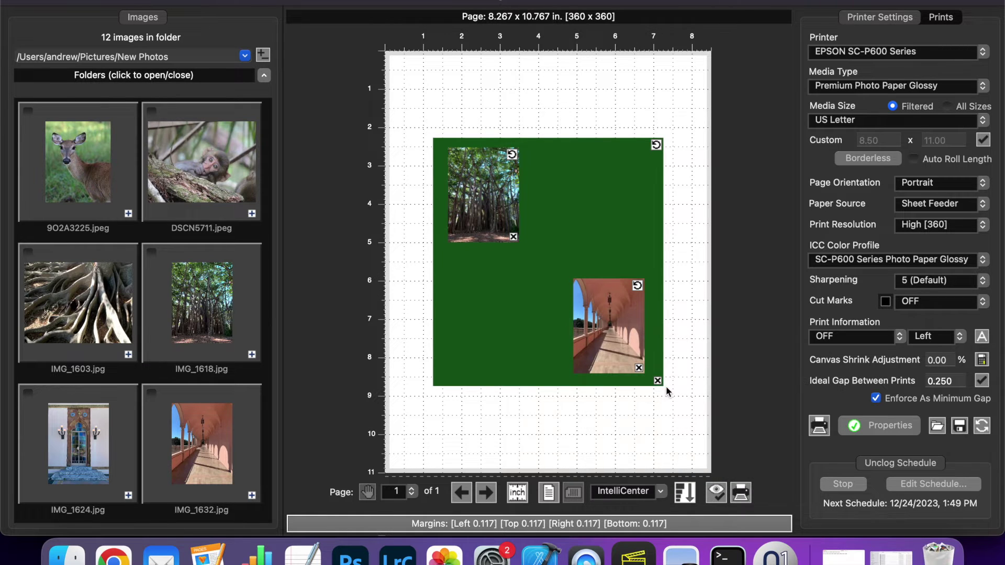
right_click(682, 309)
click(715, 154)
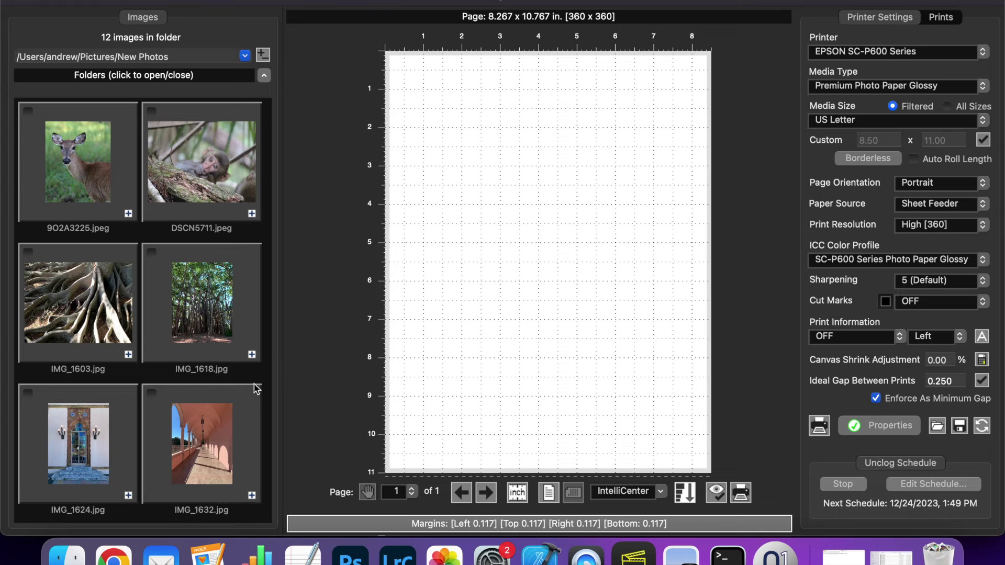
- Add a 5 x 7 template print and set its inner border colour to Cyan
scroll(99, 442, down, 8)
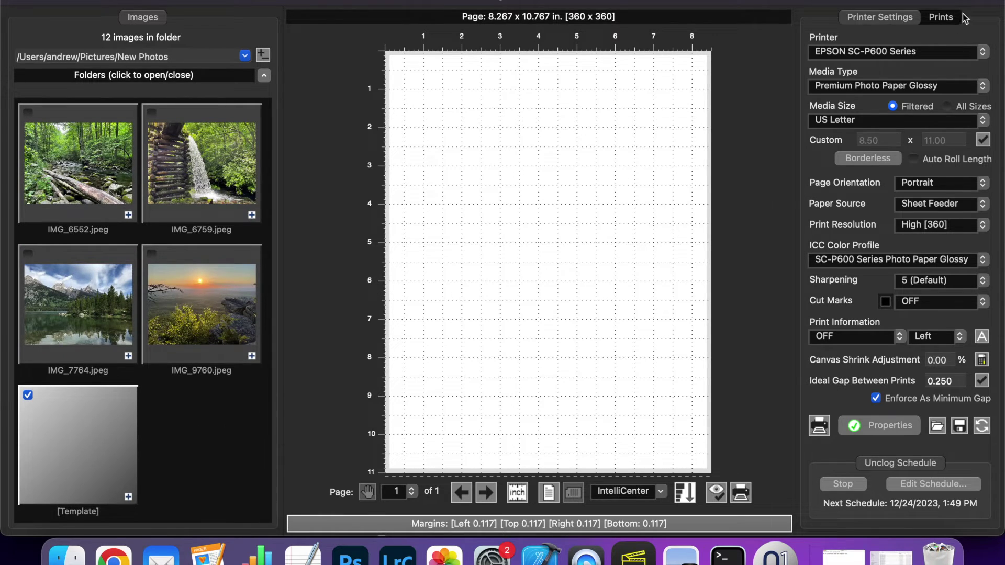
click(942, 18)
scroll(855, 173, up, 3)
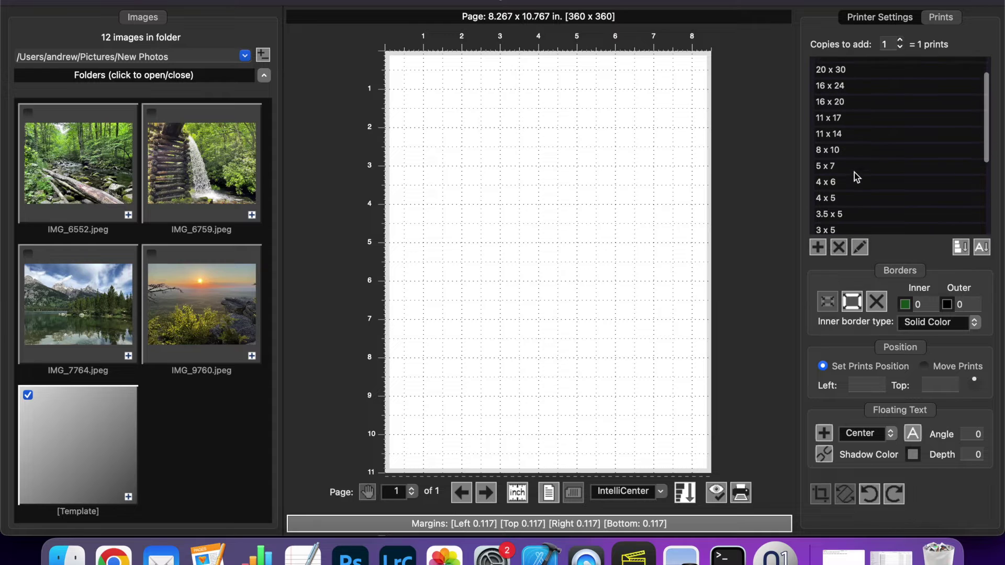
double_click(855, 177)
click(617, 191)
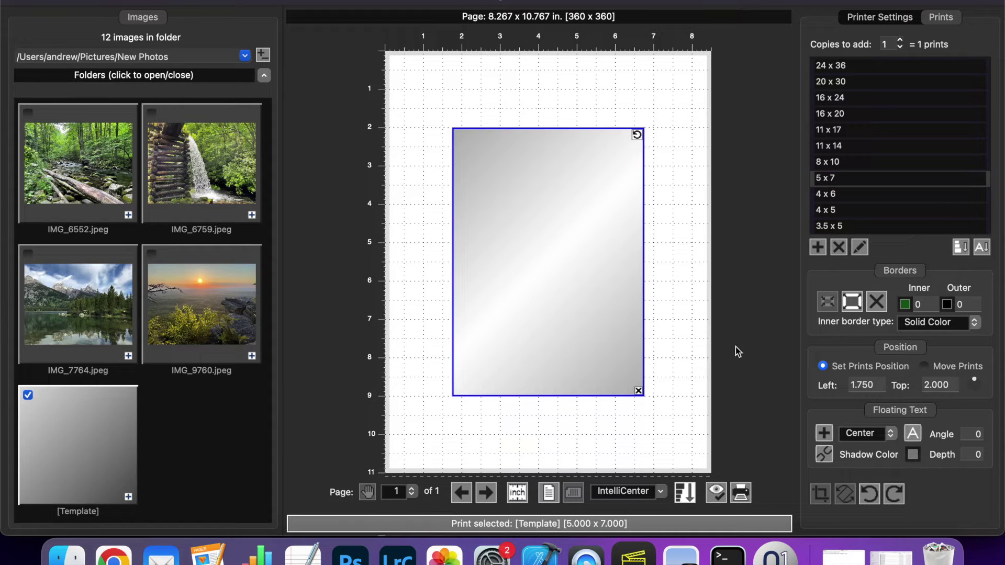
click(906, 304)
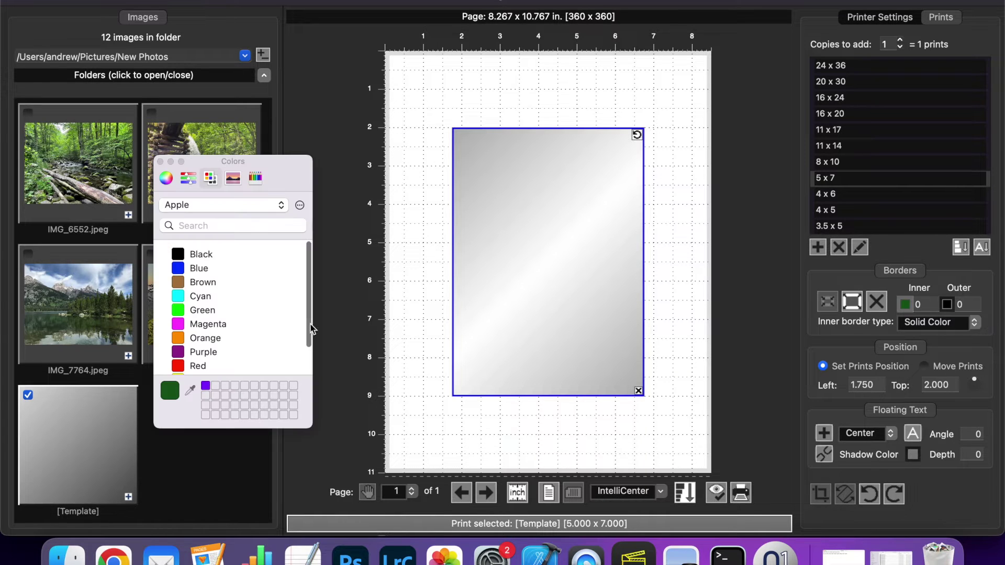
click(180, 297)
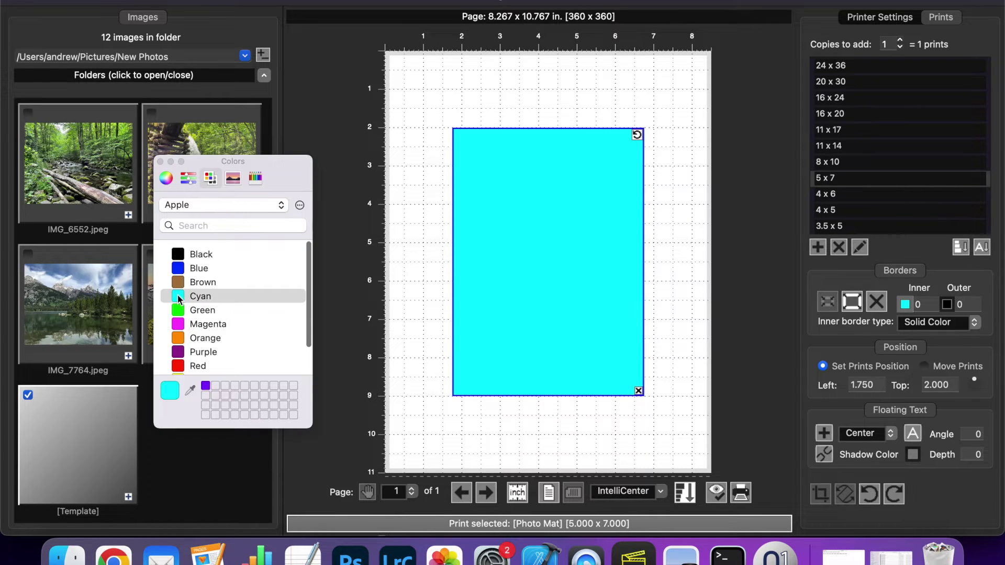
click(160, 161)
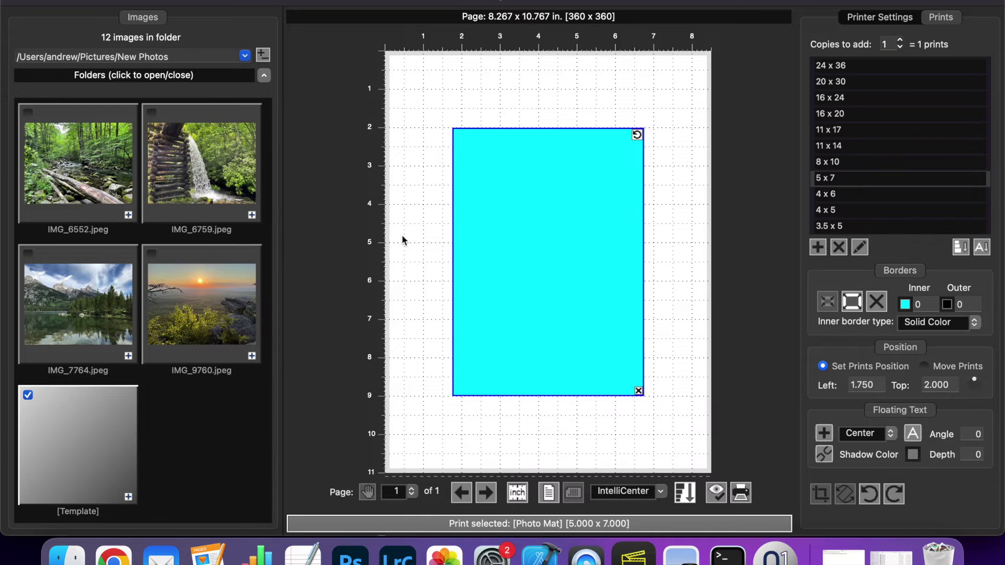
- Put the deer photo on the cyan mat as a 2 x 3 print at its upper left, then shift the mat up and right
scroll(98, 183, up, 10)
click(84, 171)
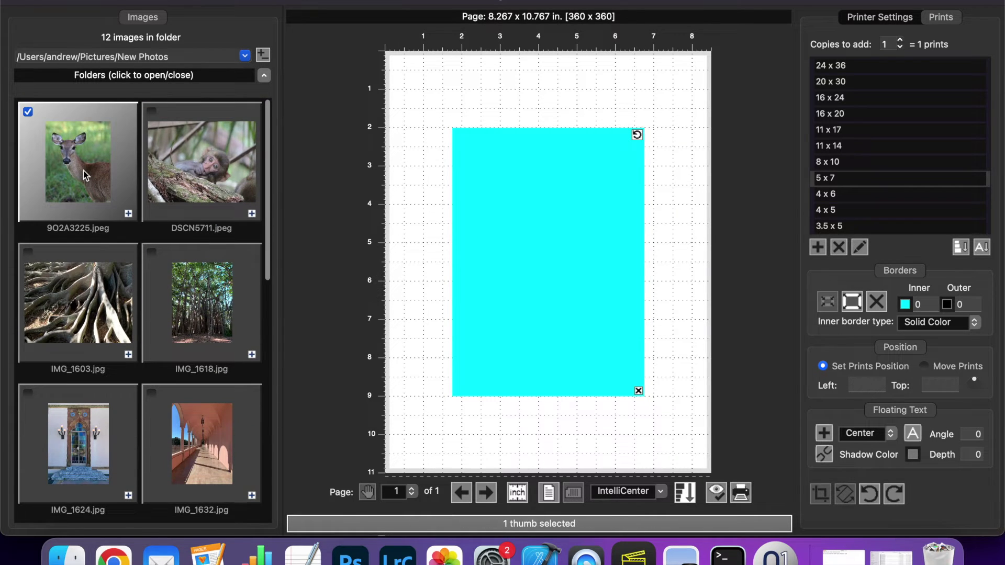
drag(83, 171, 519, 209)
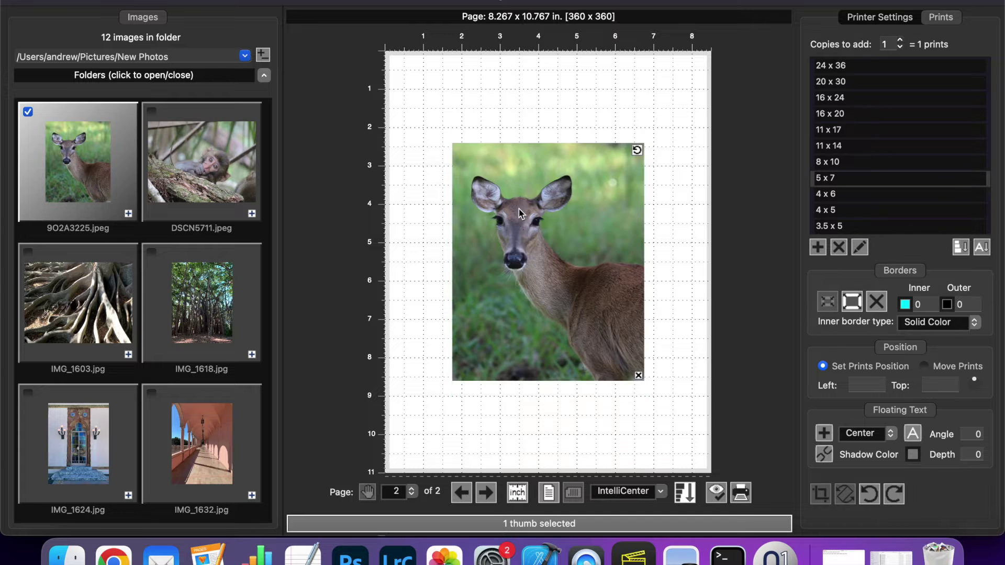
click(520, 209)
scroll(852, 213, down, 5)
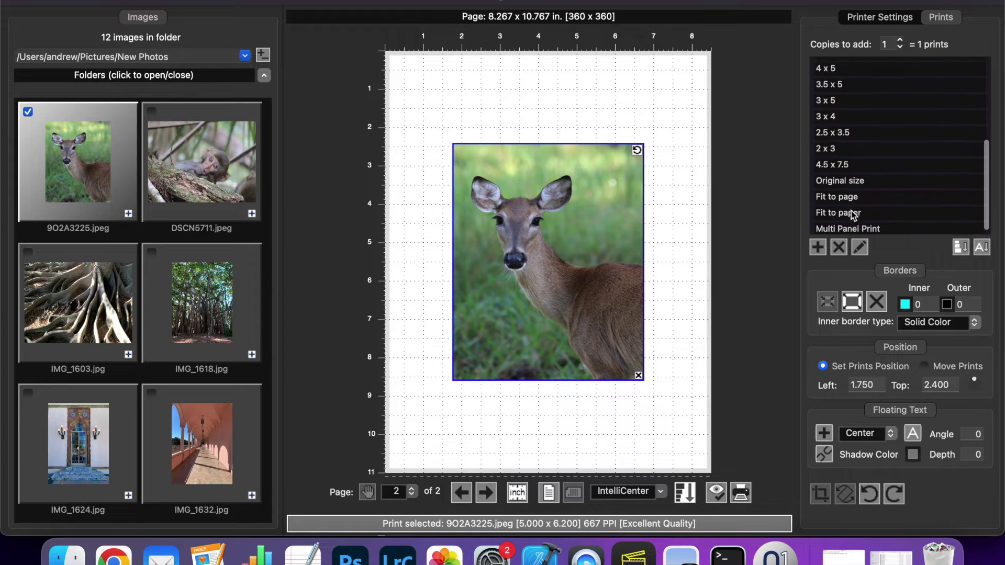
click(839, 146)
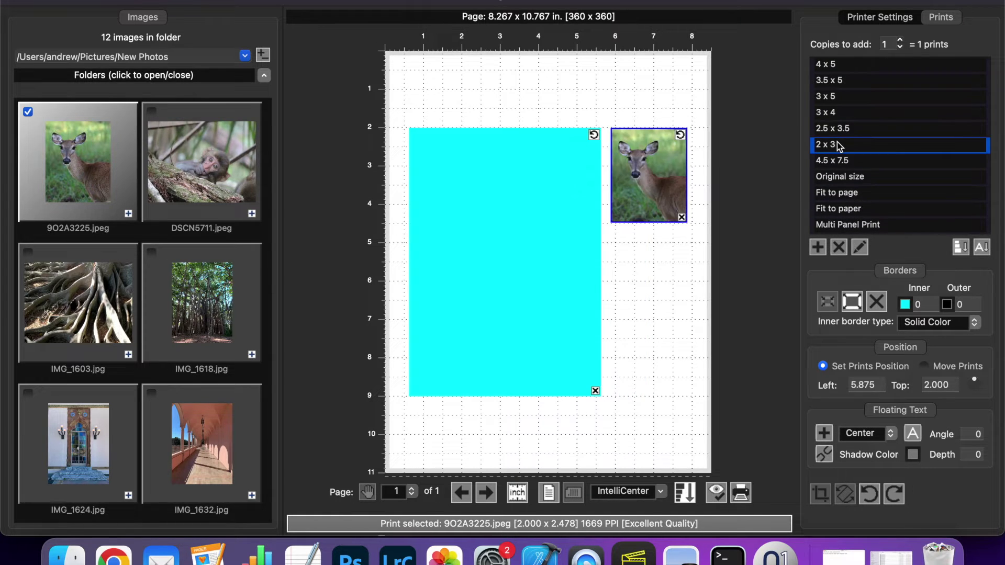
drag(659, 175, 472, 194)
drag(538, 169, 613, 131)
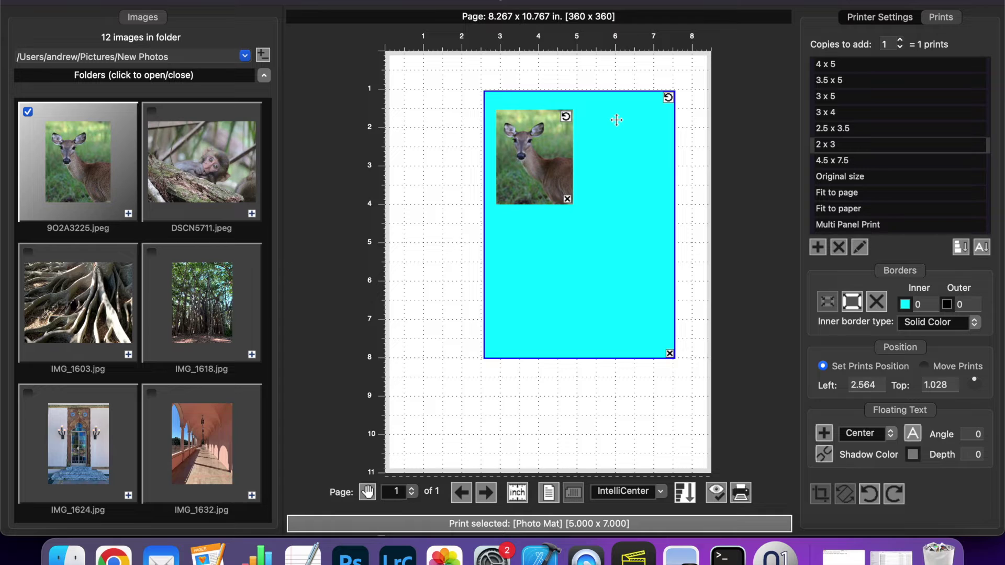
- Delete the cyan mat and deer print from the page, then select the lake photo IMG_7764
key(ctrl+Tab)
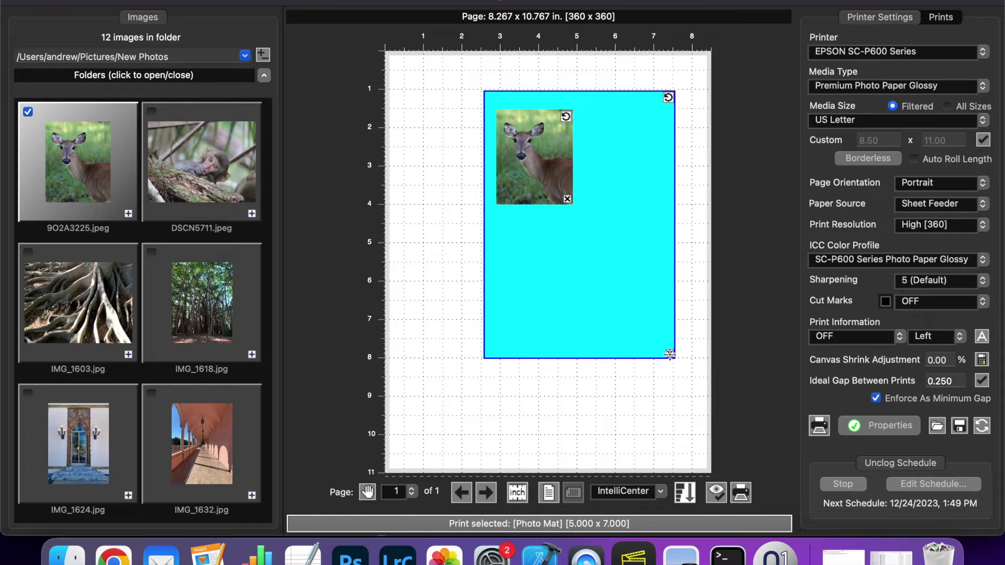
key(Delete)
scroll(231, 420, down, 5)
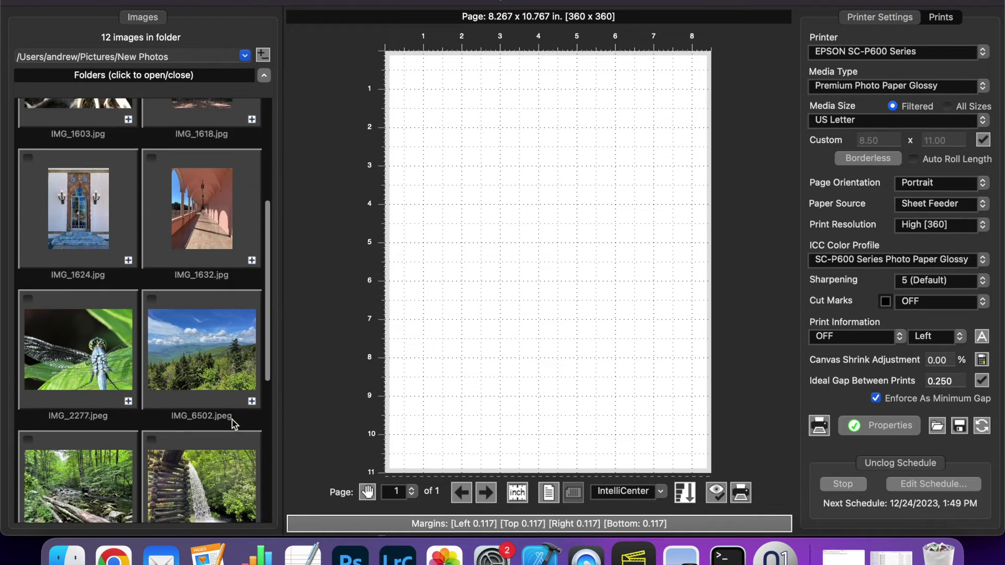
scroll(233, 424, down, 6)
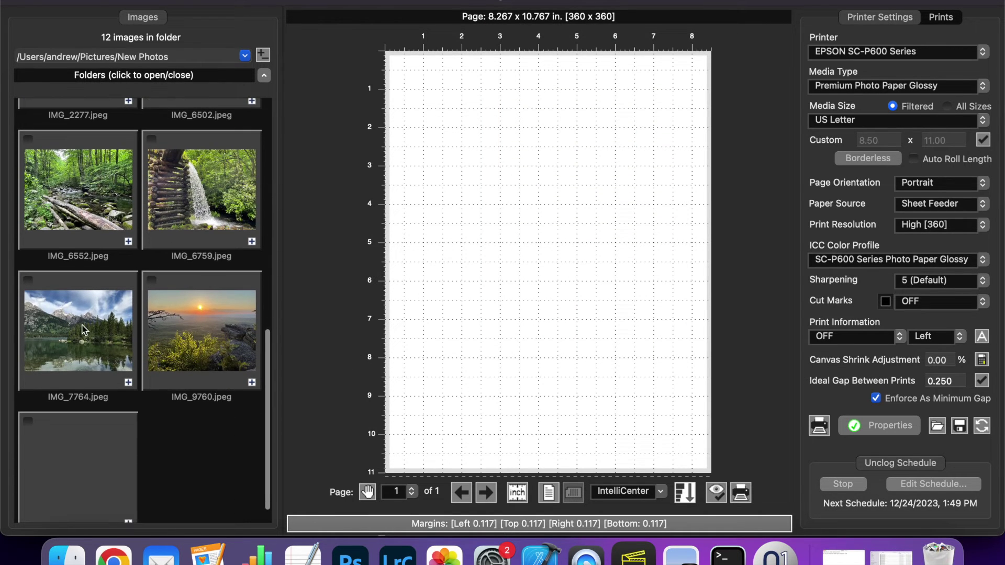
click(82, 330)
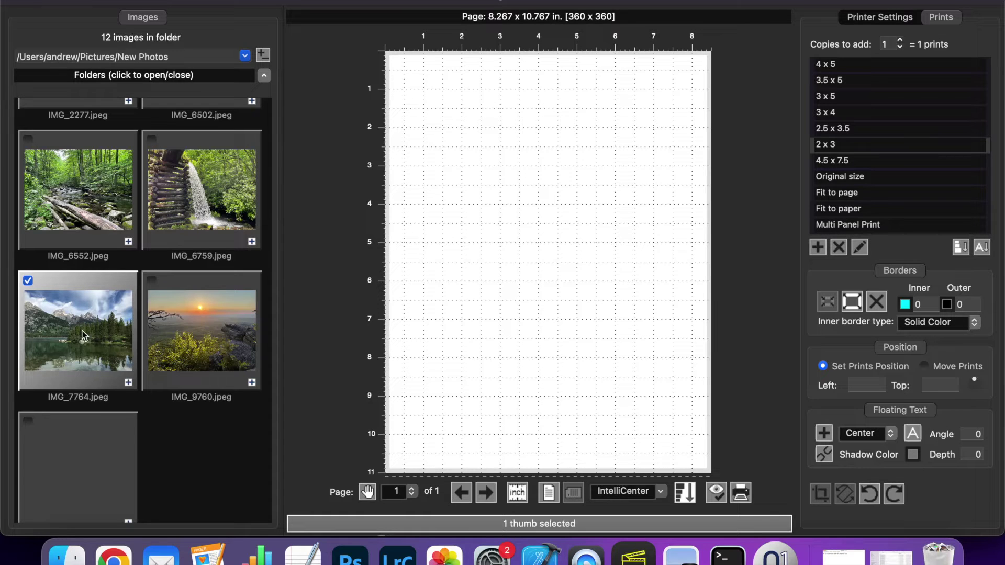
- Add IMG_7764 as a 4.5 x 7.5 print, shown uncropped at 7.5 x 4.5
click(828, 160)
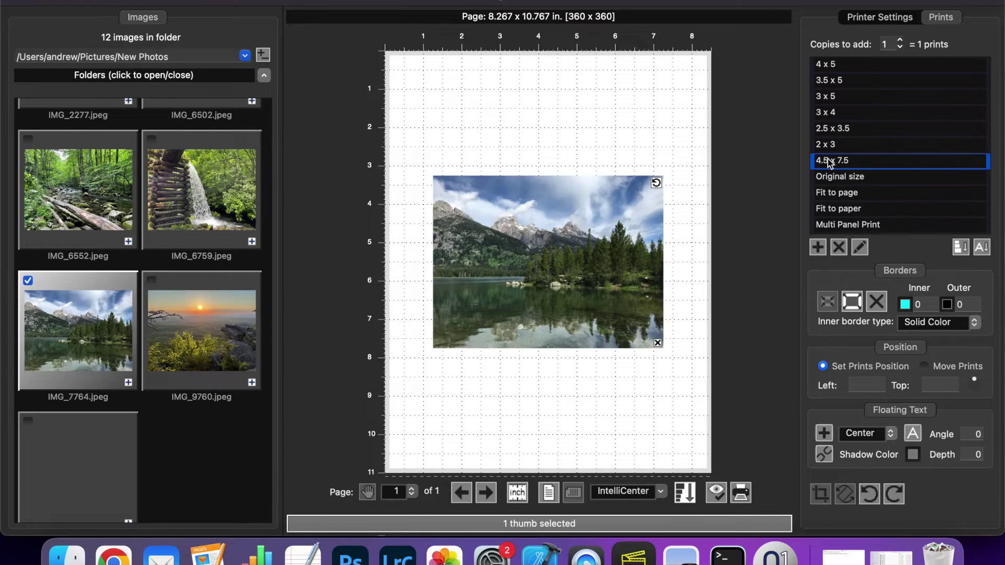
click(823, 498)
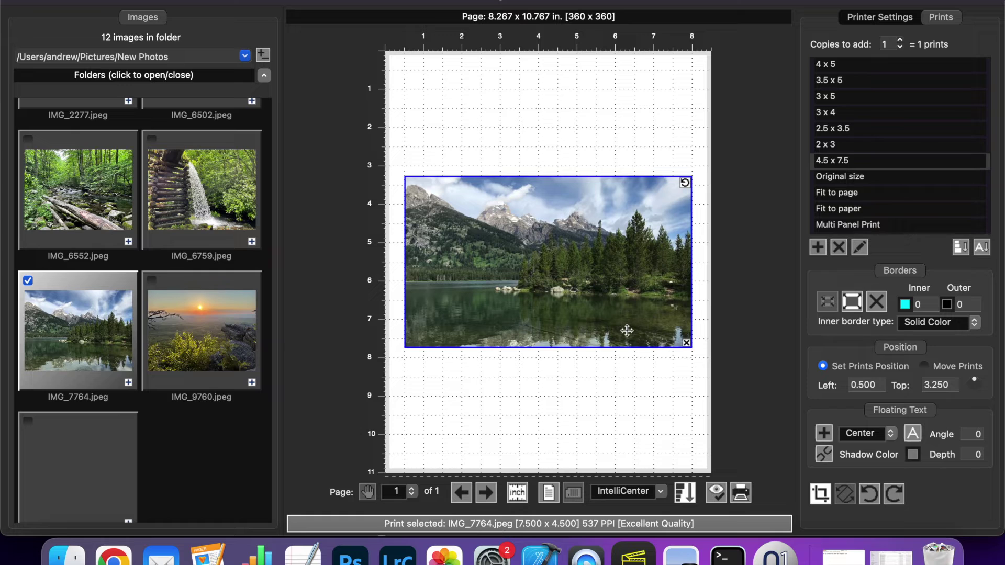
- Give the lake print a 0.2-inch inner border in dark green sampled from the photo, keeping it 7.5 x 4.5
click(928, 304)
text(.2)
click(905, 305)
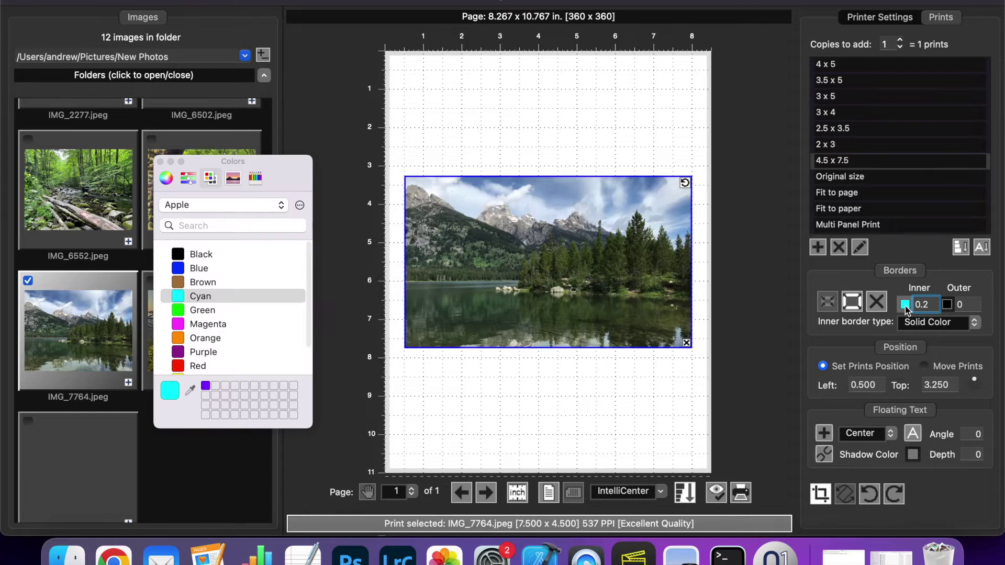
click(190, 390)
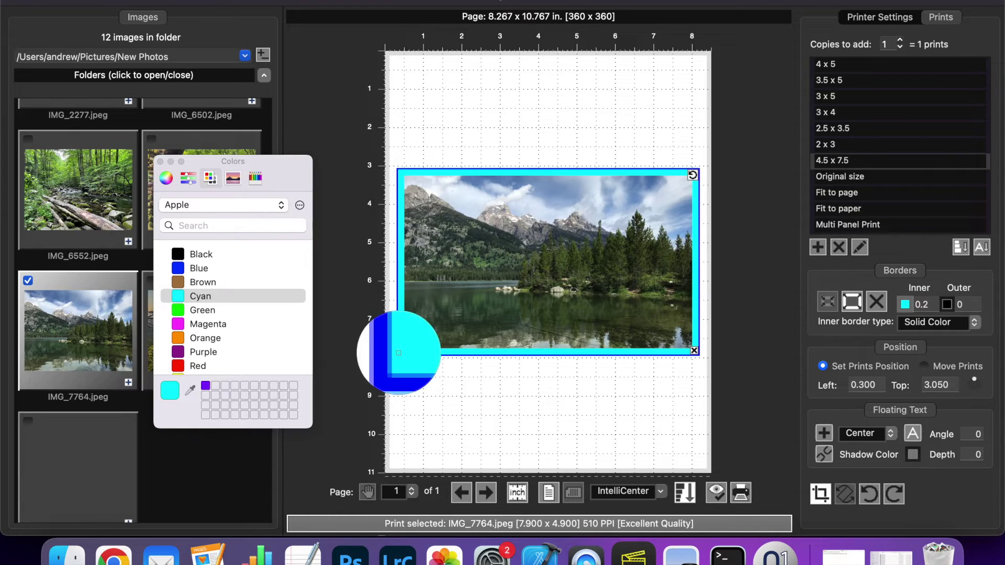
click(454, 314)
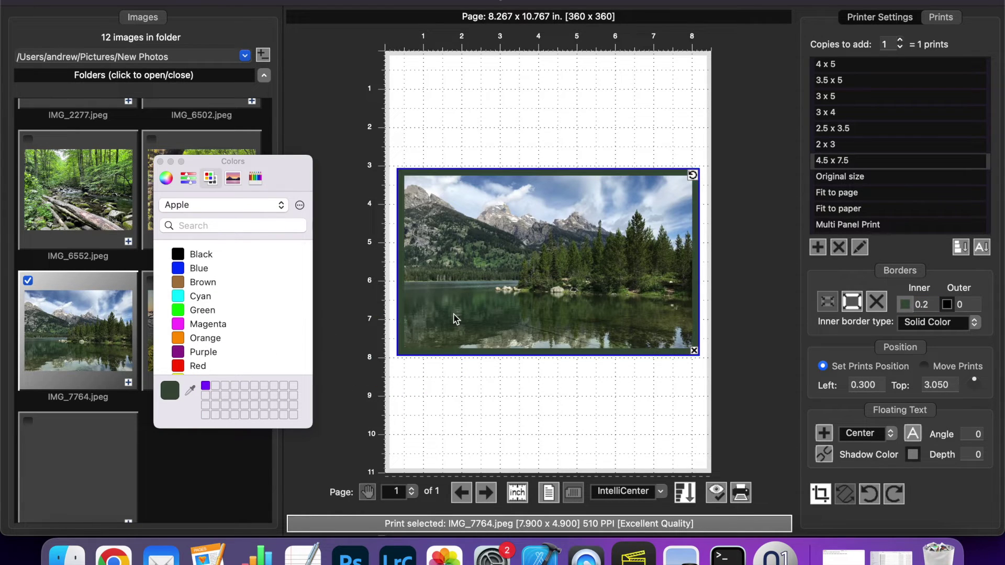
click(160, 162)
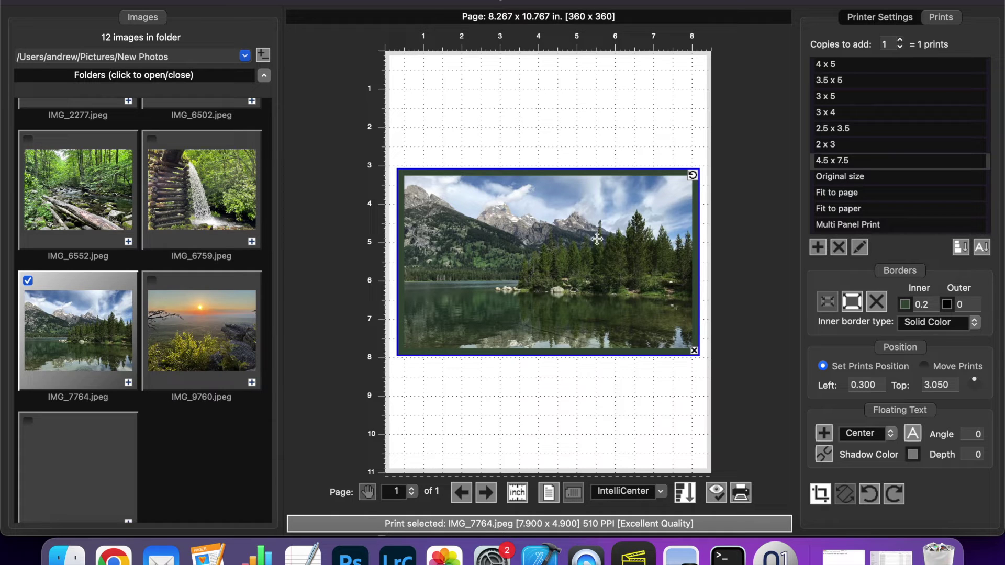
click(828, 303)
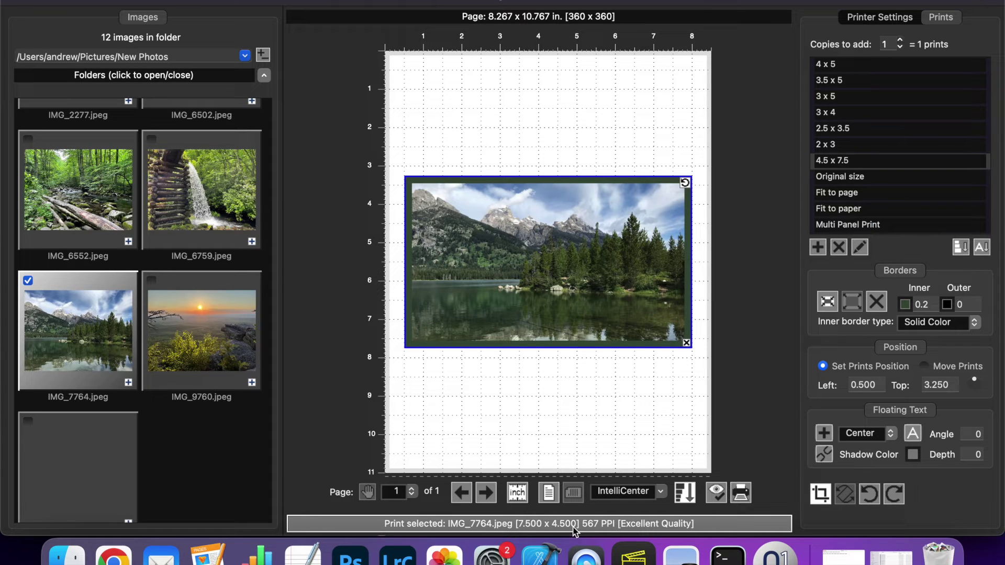
right_click(573, 215)
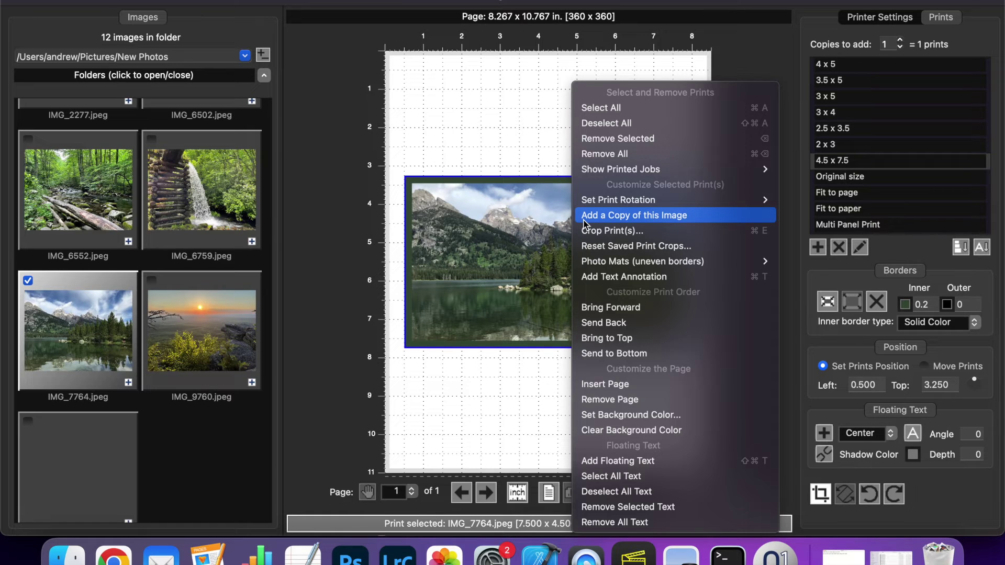
- Add a photo mat with 0.25-inch top and side margins and a 0.75-inch bottom, shrinking the photo inside
mouse_move(598, 260)
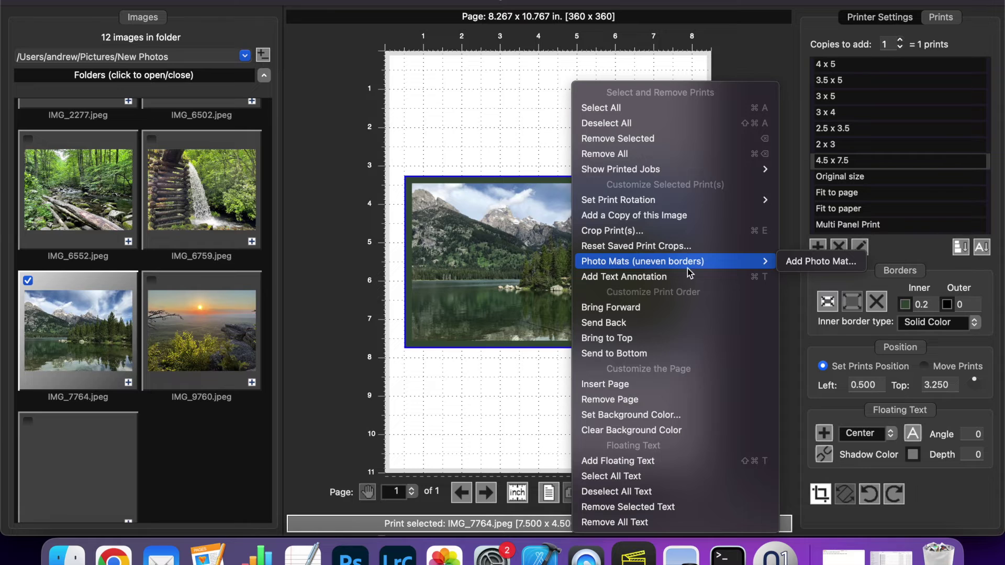
click(793, 262)
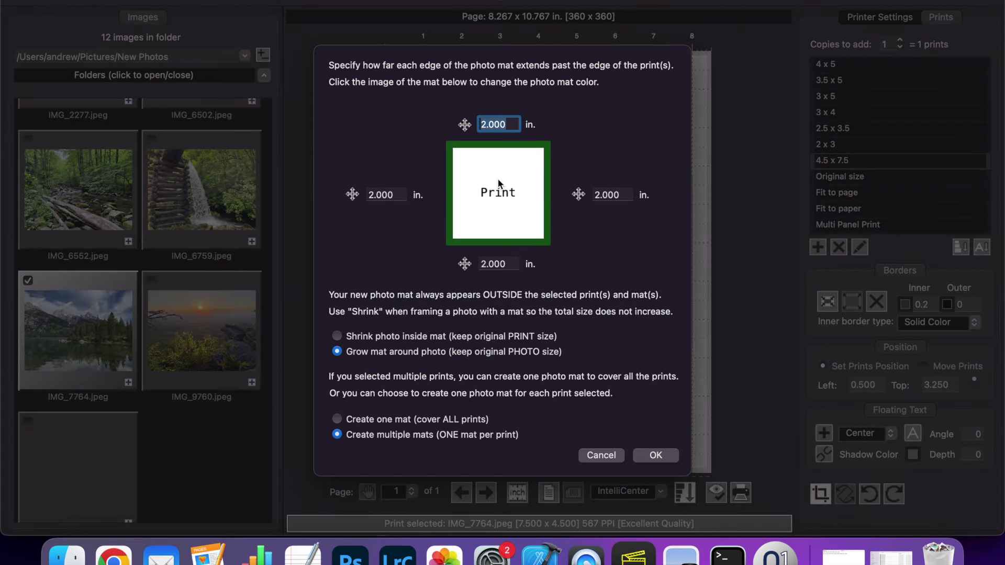
text(0.25)
click(465, 126)
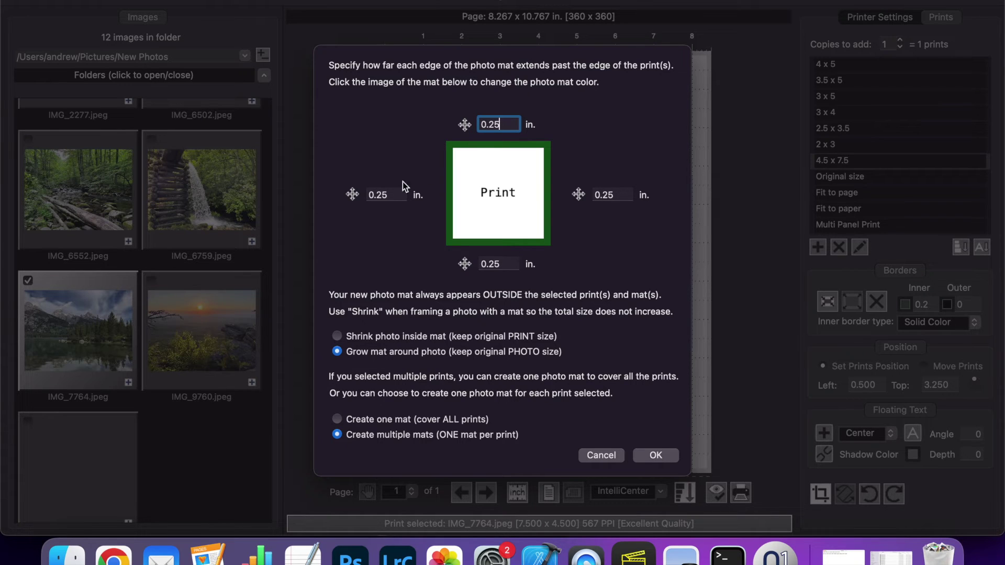
click(468, 263)
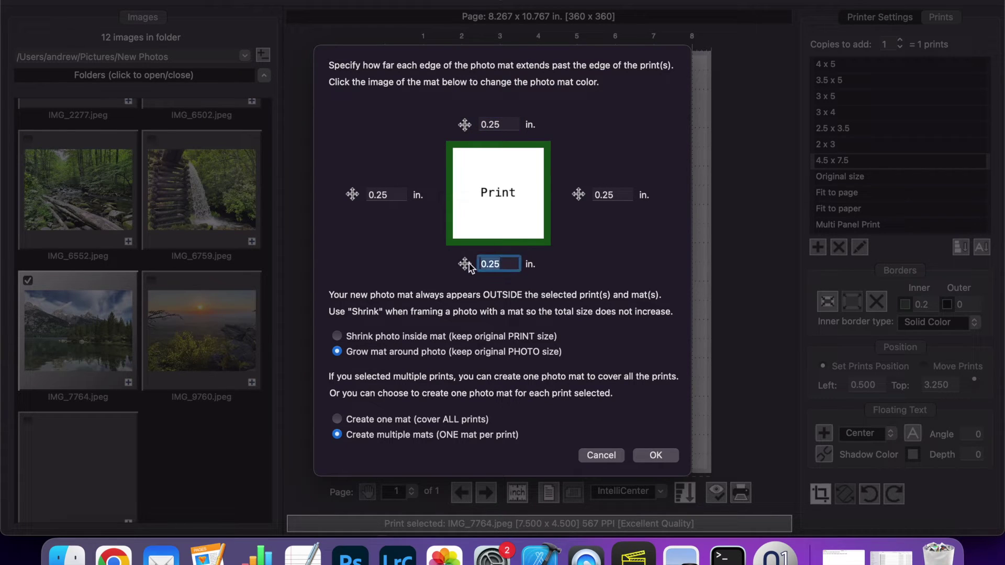
text(0.)
click(445, 338)
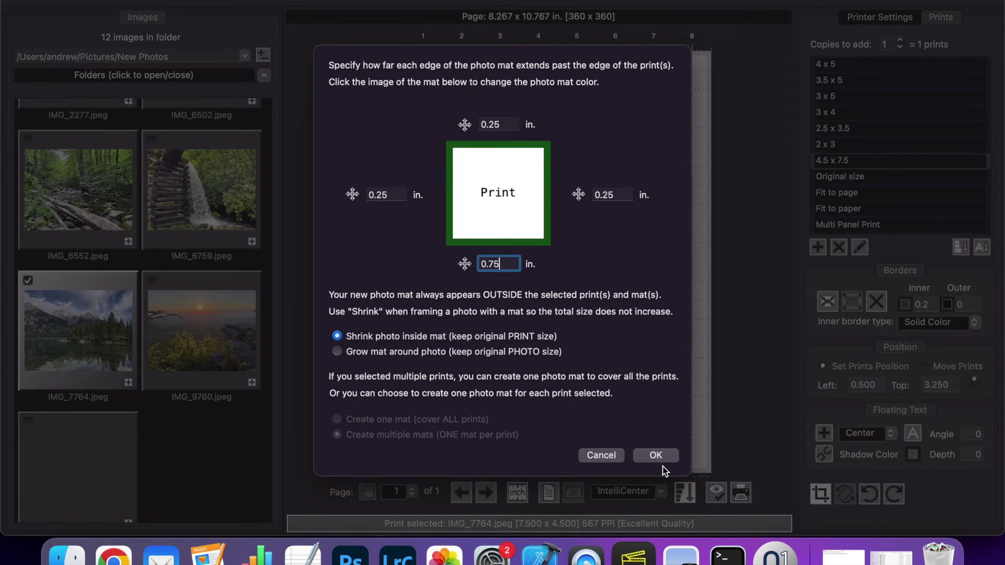
click(653, 455)
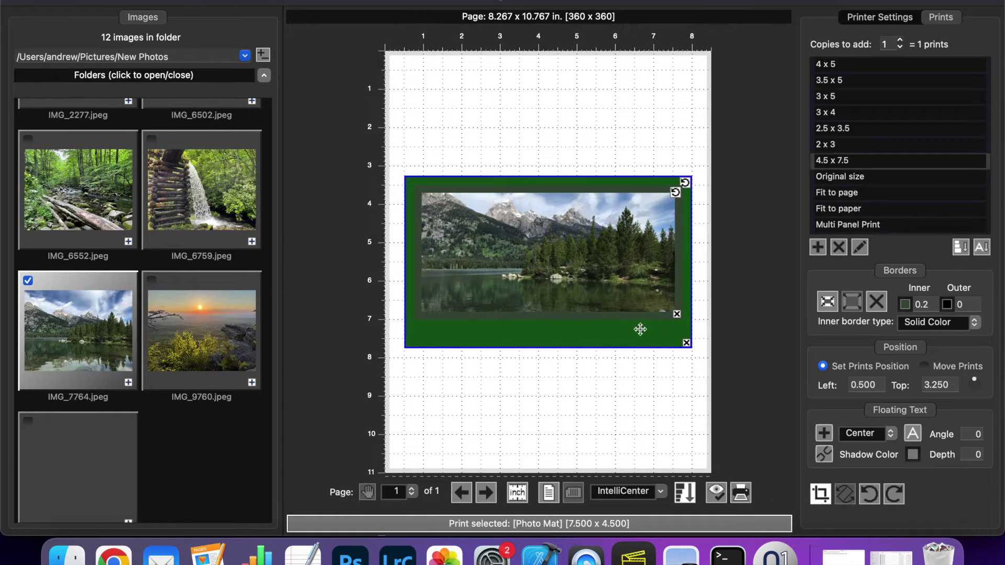
- Recolour the mat pale sky blue, sampled from the sky in the lake photo
click(906, 306)
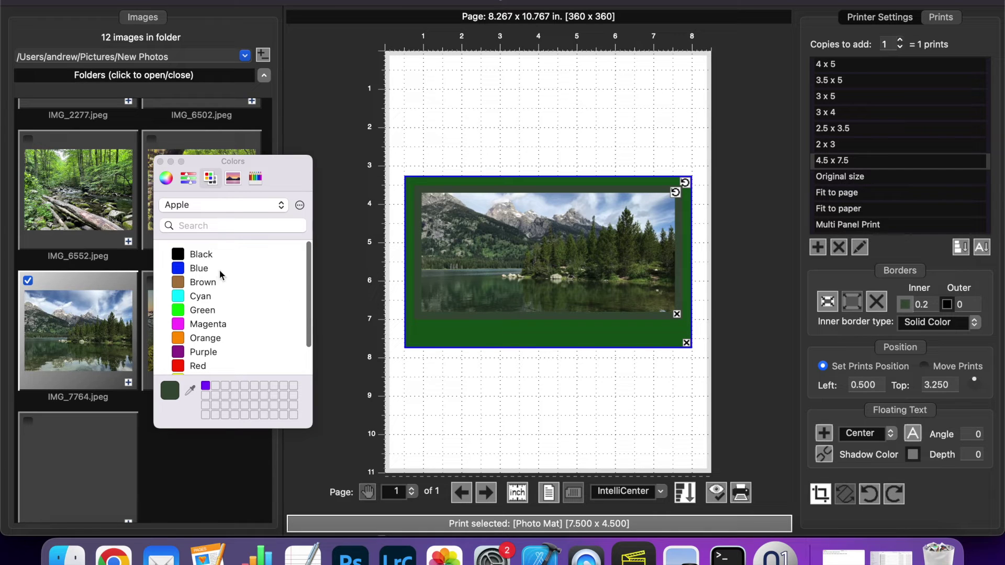
click(191, 390)
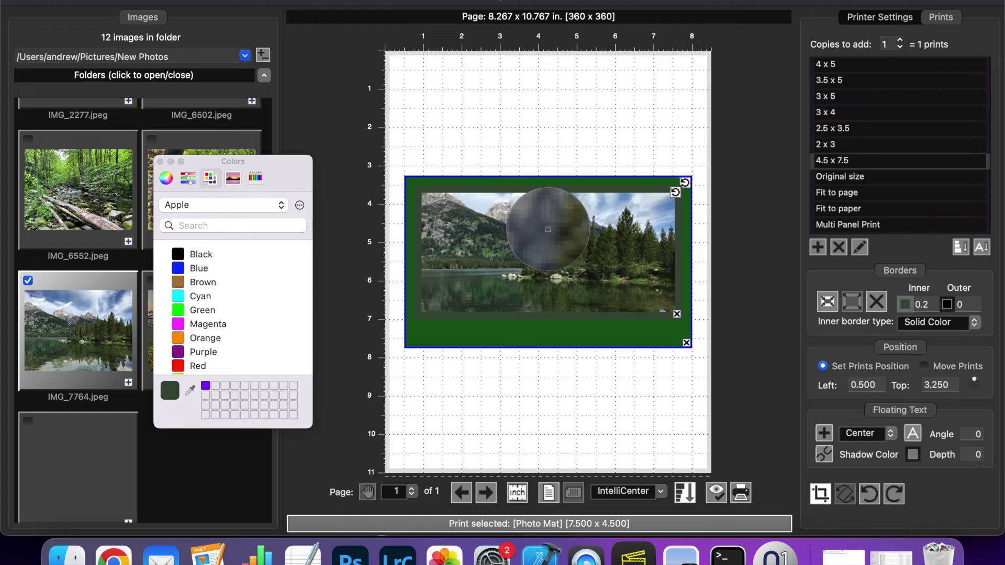
click(549, 217)
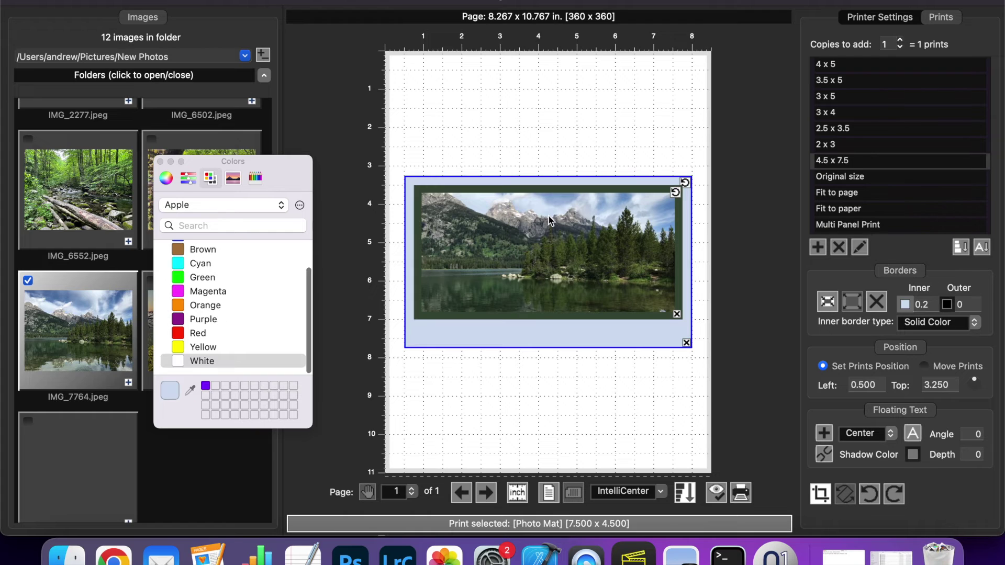
click(161, 162)
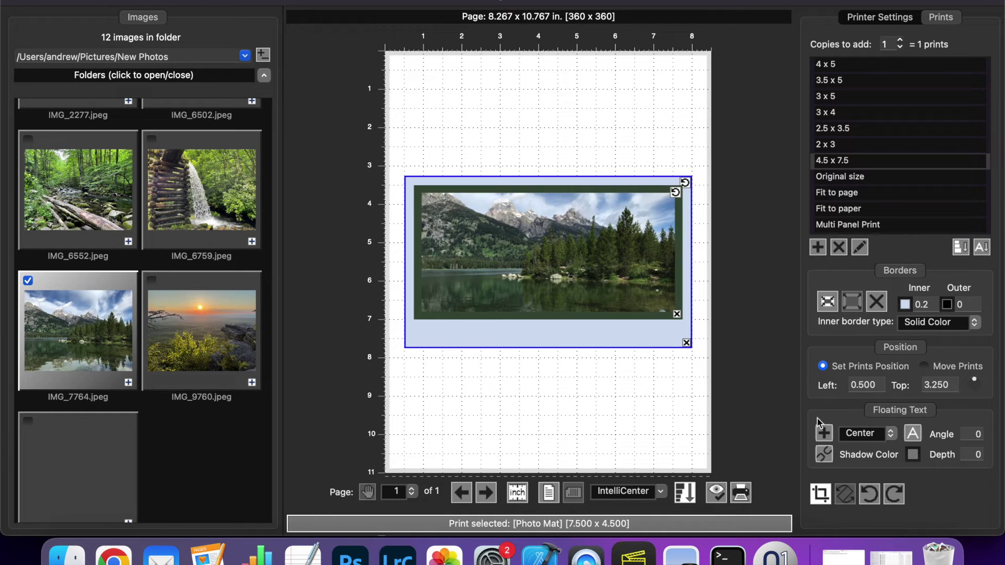
- Add a floating text box in the mat's bottom strip reading 'Seasons Greetings!'
click(823, 434)
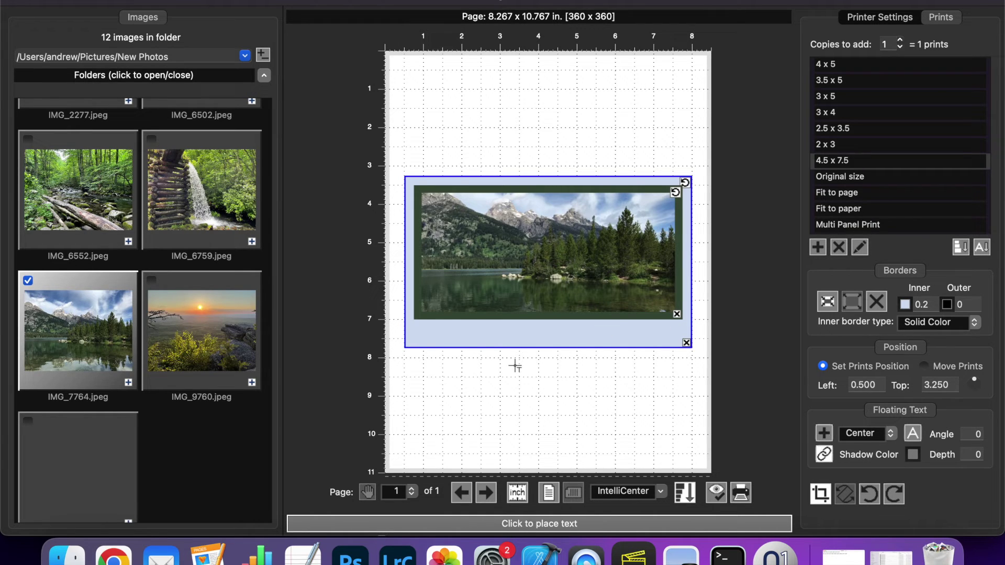
click(416, 327)
double_click(569, 341)
triple_click(568, 338)
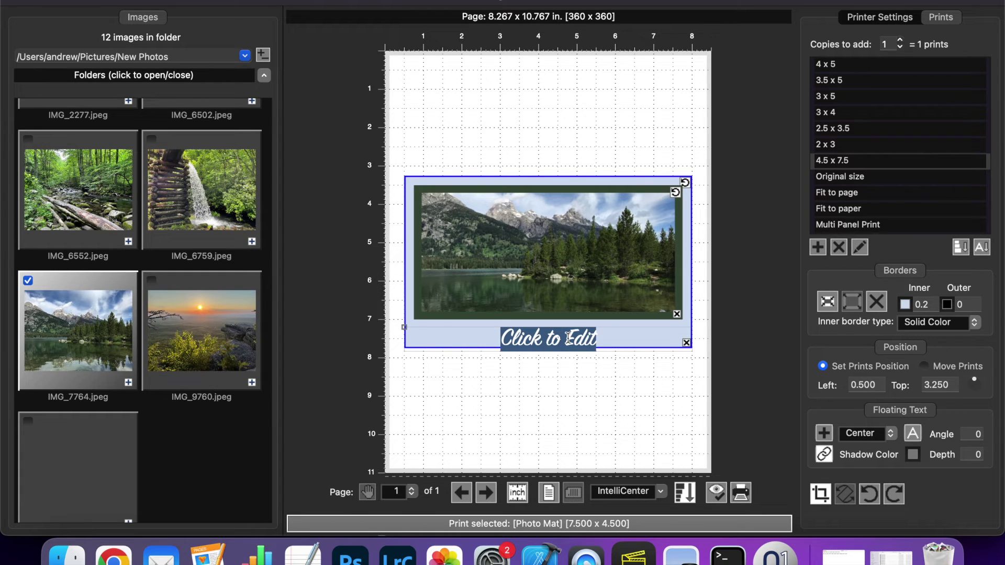
text(Seasons G)
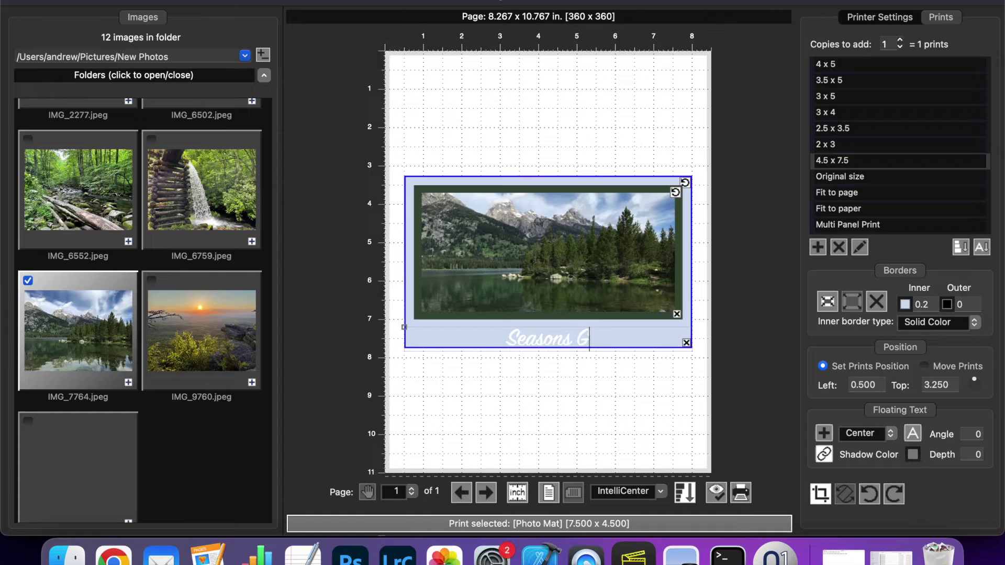
text(reetings!)
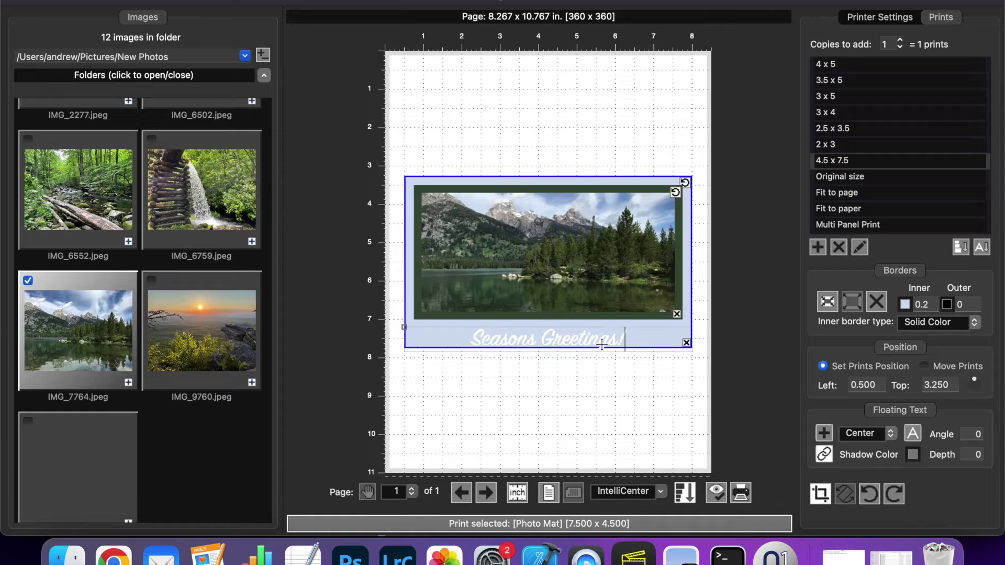
click(404, 327)
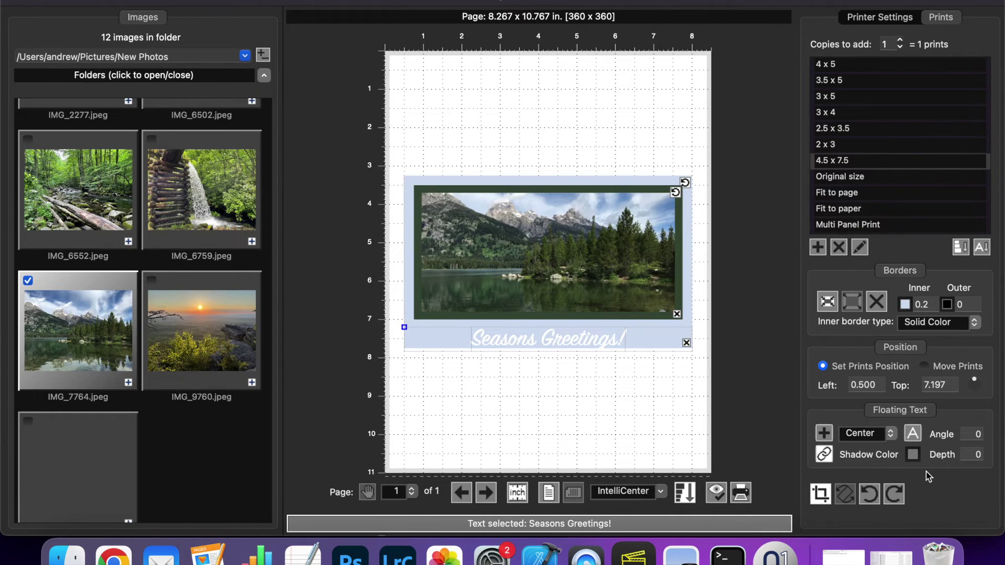
- Change the greeting's font colour to Black and its size to 36
click(914, 433)
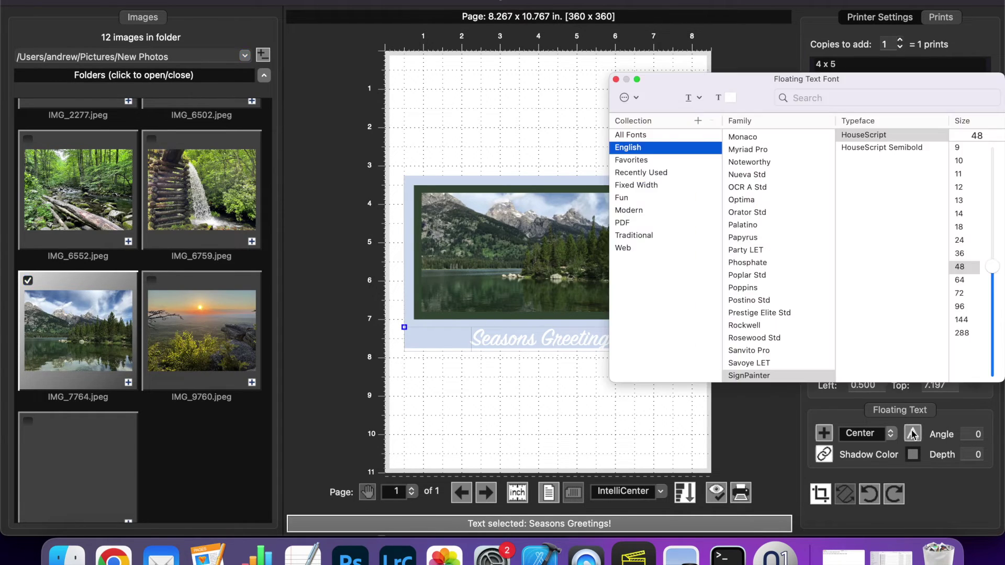
click(728, 99)
scroll(194, 293, up, 3)
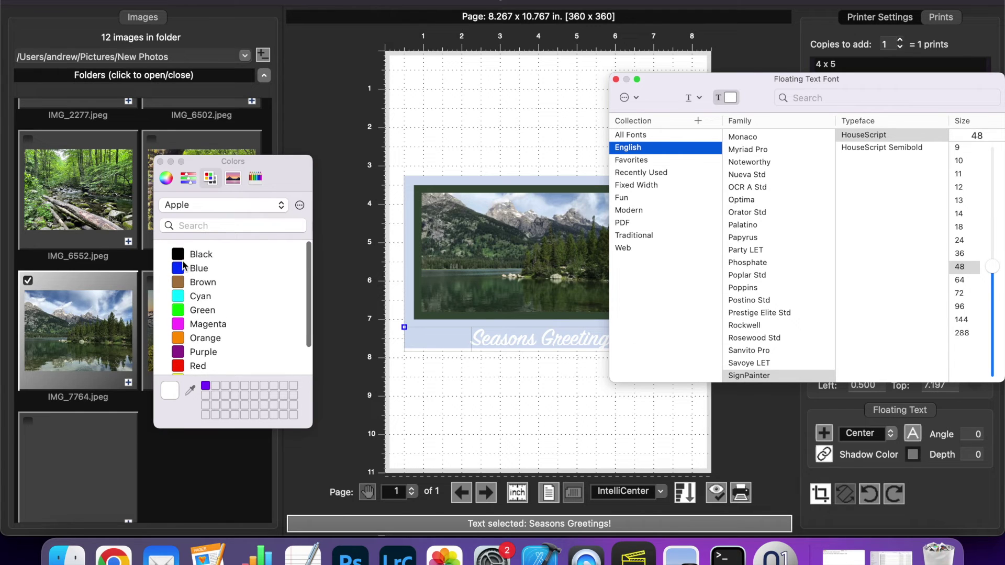
click(180, 259)
click(161, 161)
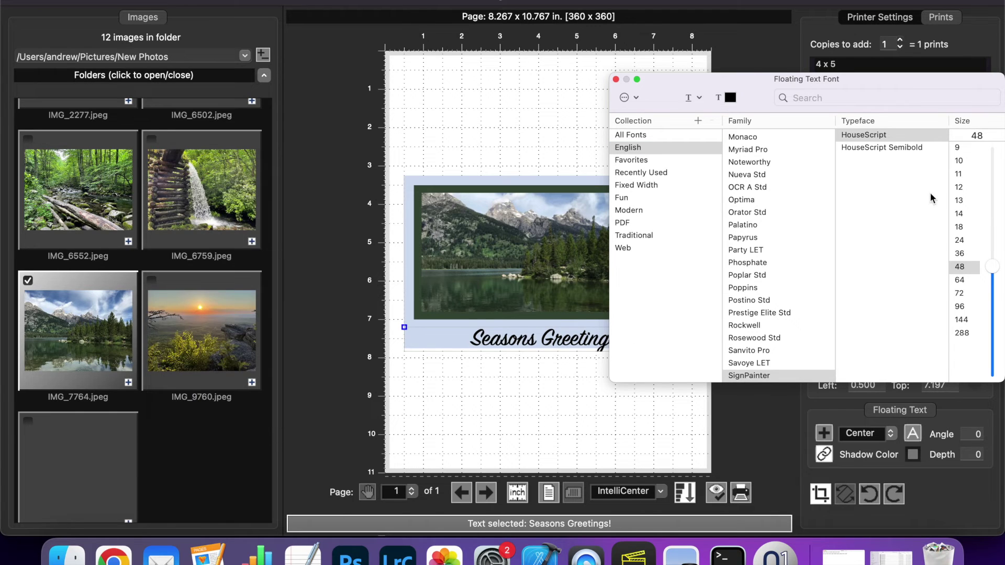
click(968, 255)
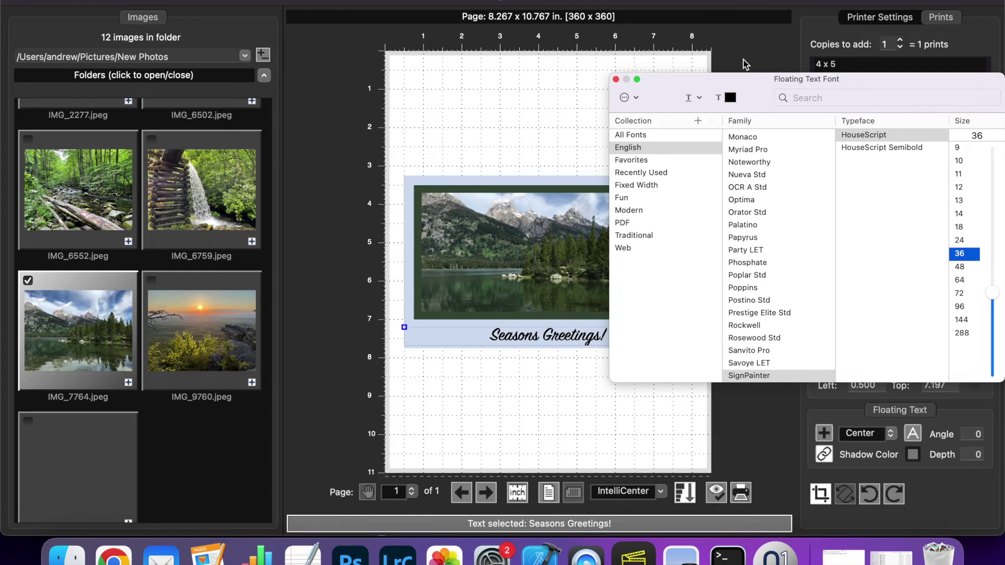
click(617, 79)
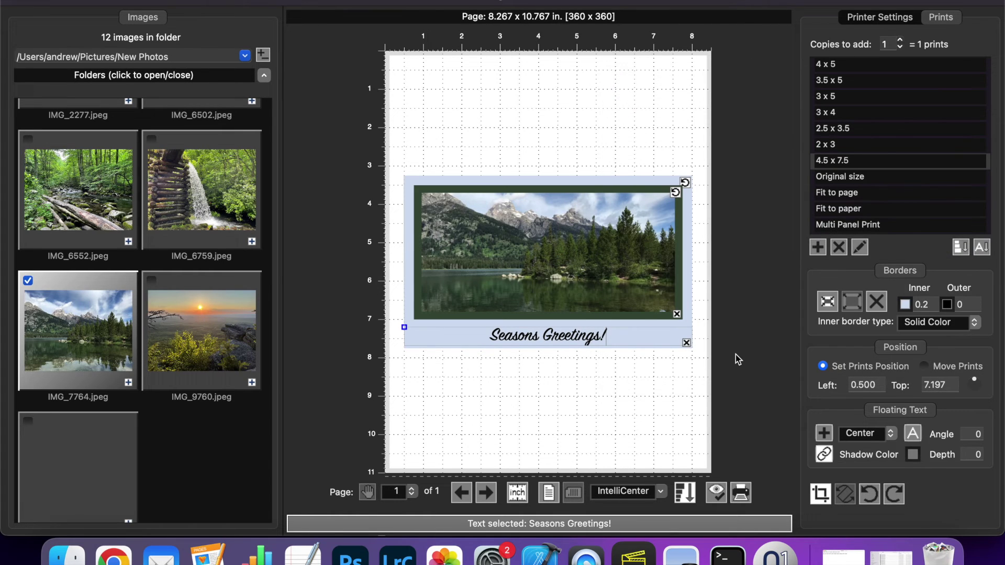
click(599, 182)
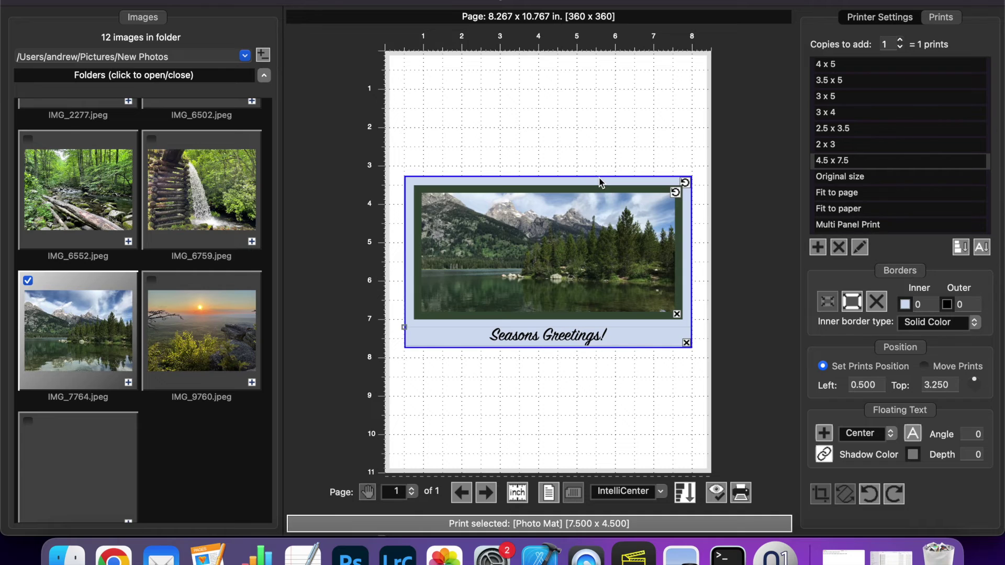
- Move the matted print down the page so the mat's top edge sits at 5.994 inches
click(976, 394)
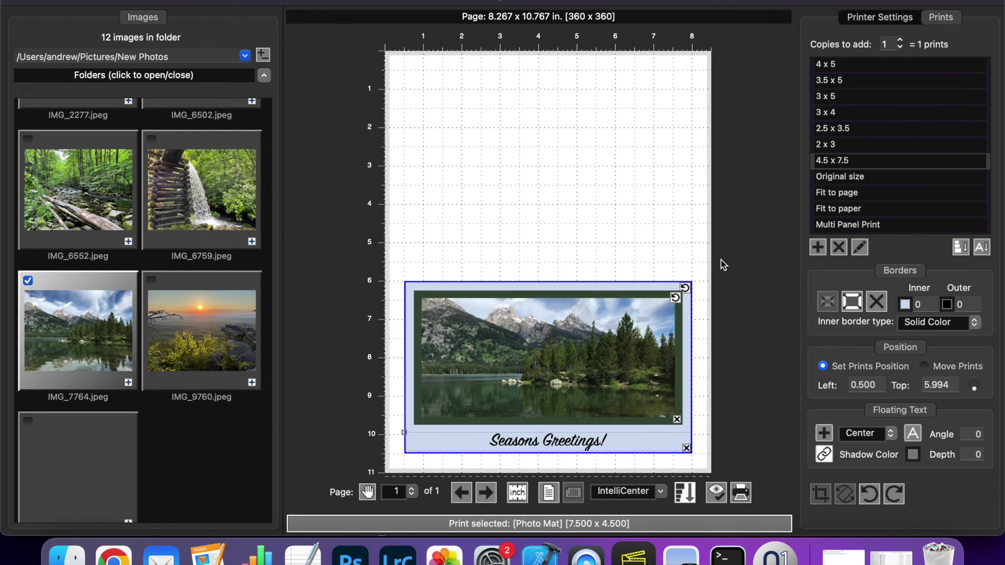
key(Tab)
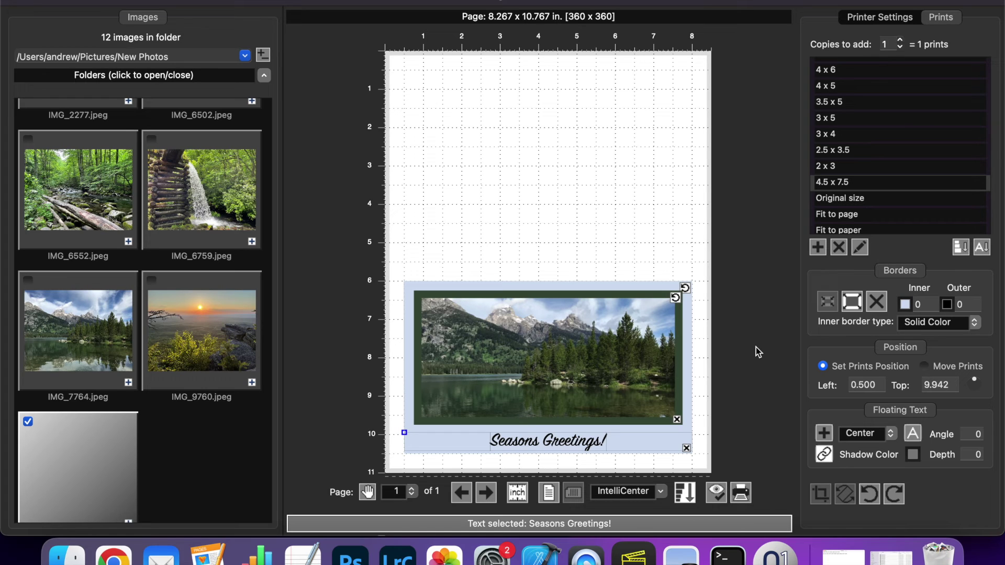
- Resize the lake photo to 2 x 3 and centre it horizontally in the mat at Left 2.747
click(628, 344)
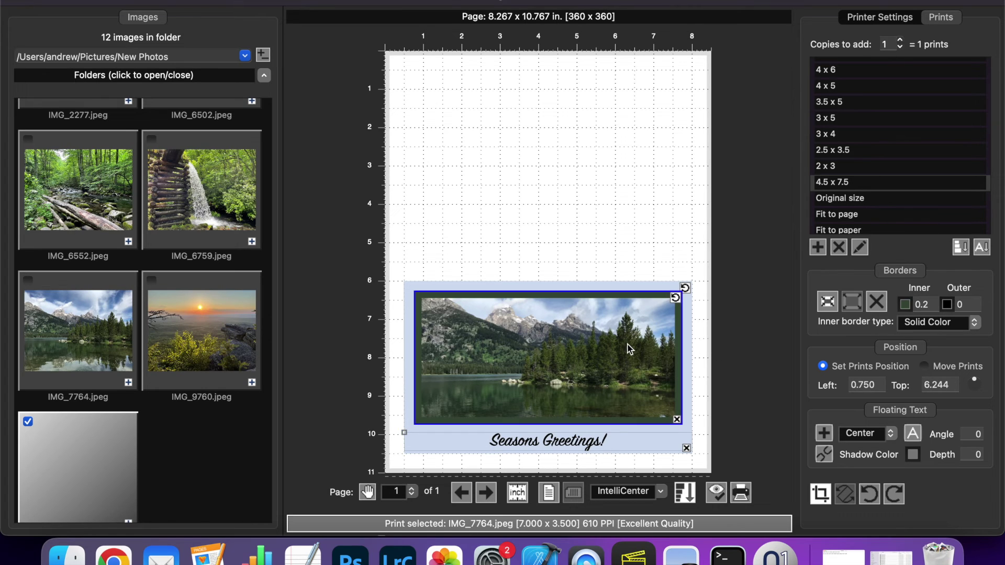
click(843, 168)
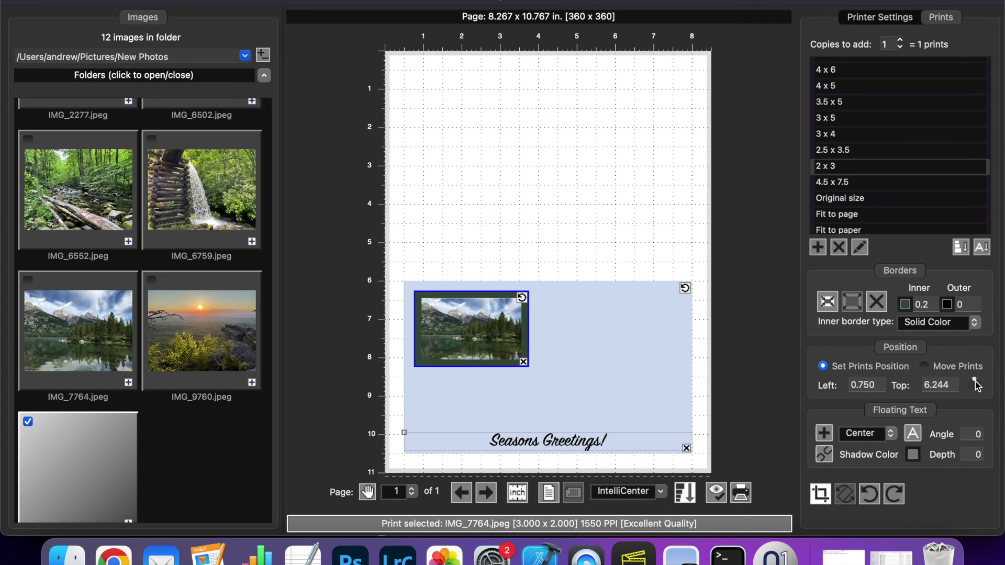
drag(975, 385, 982, 391)
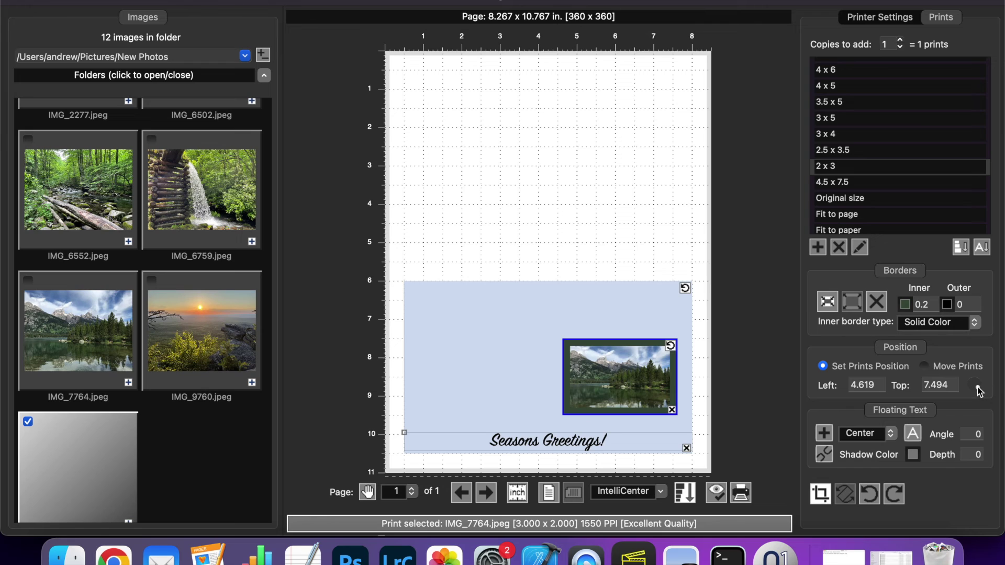
drag(969, 386, 971, 386)
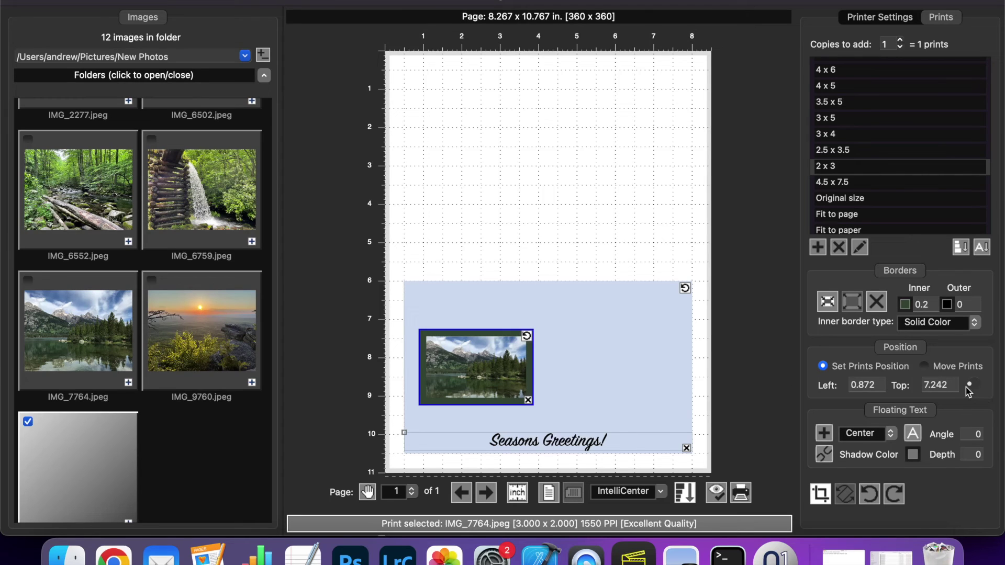
click(945, 385)
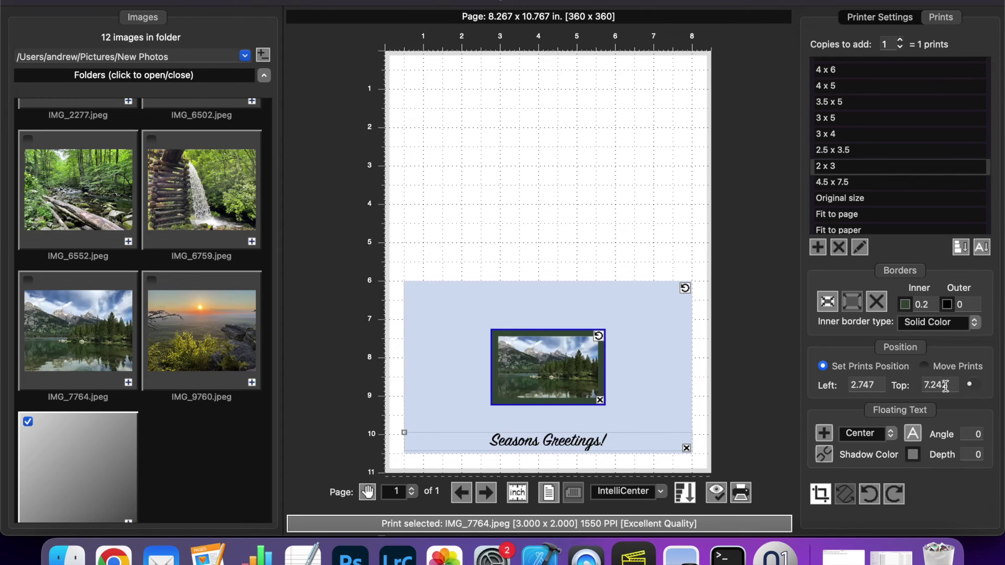